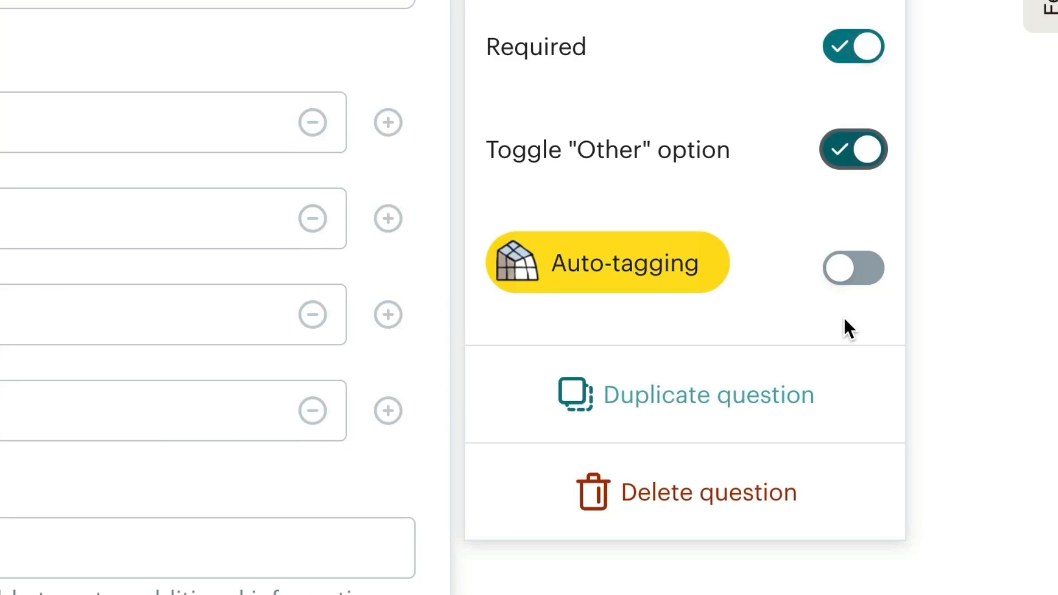
Turn on auto-tagging for the survey question, and choose the Cactus Lovers tag as the contacts filter
left_click(853, 278)
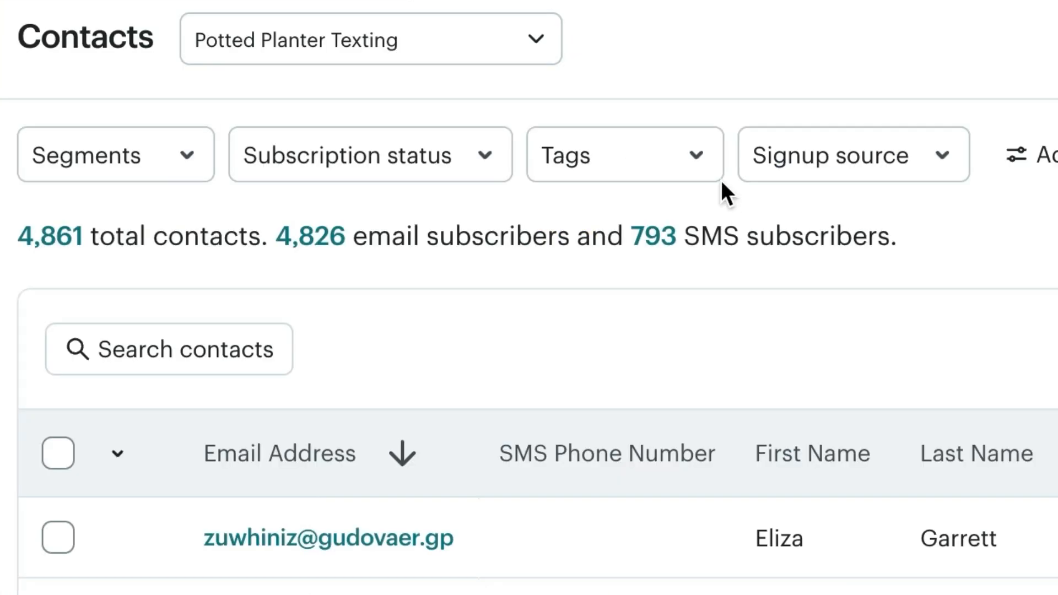
left_click(710, 178)
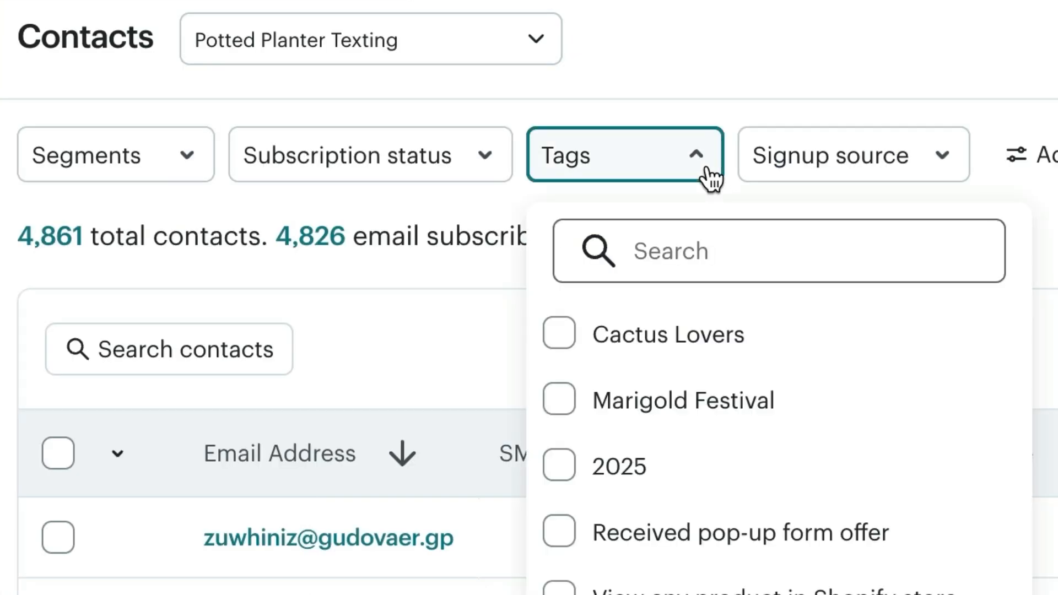
left_click(736, 347)
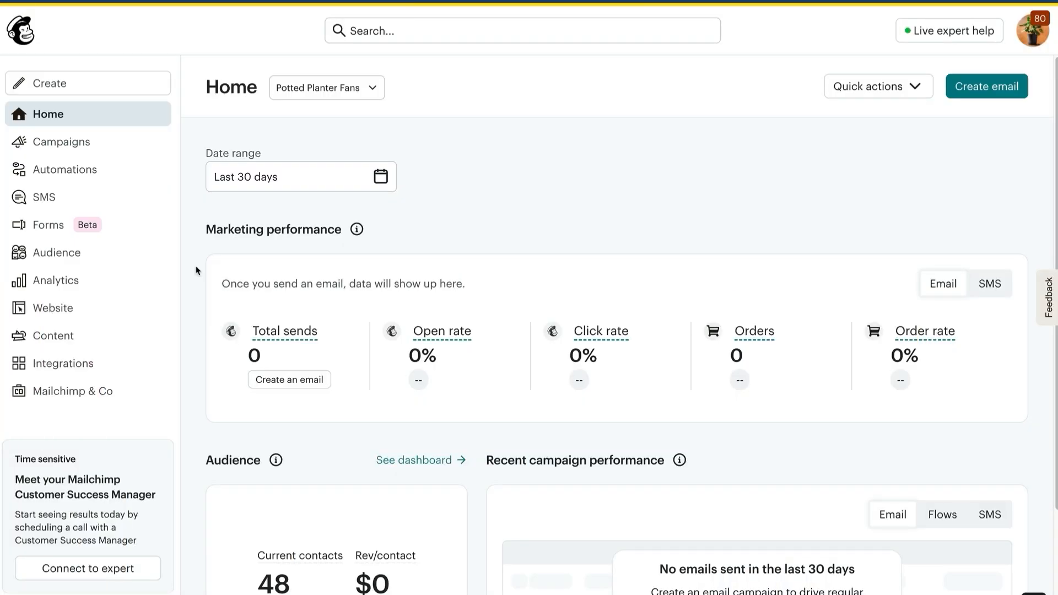
Open the audience's Surveys page and start a new survey
left_click(135, 262)
left_click(105, 343)
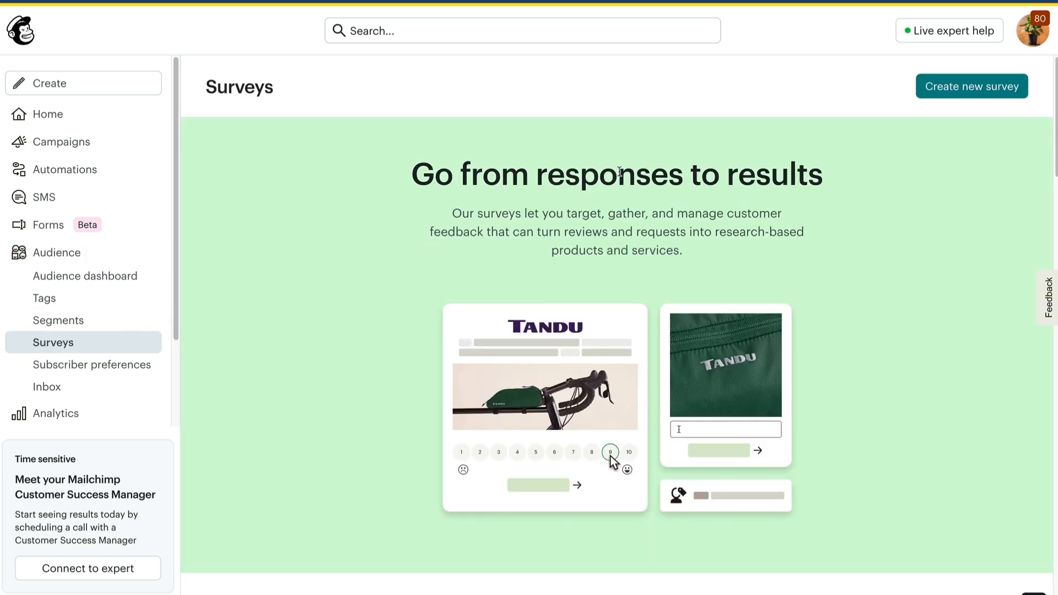
left_click(942, 86)
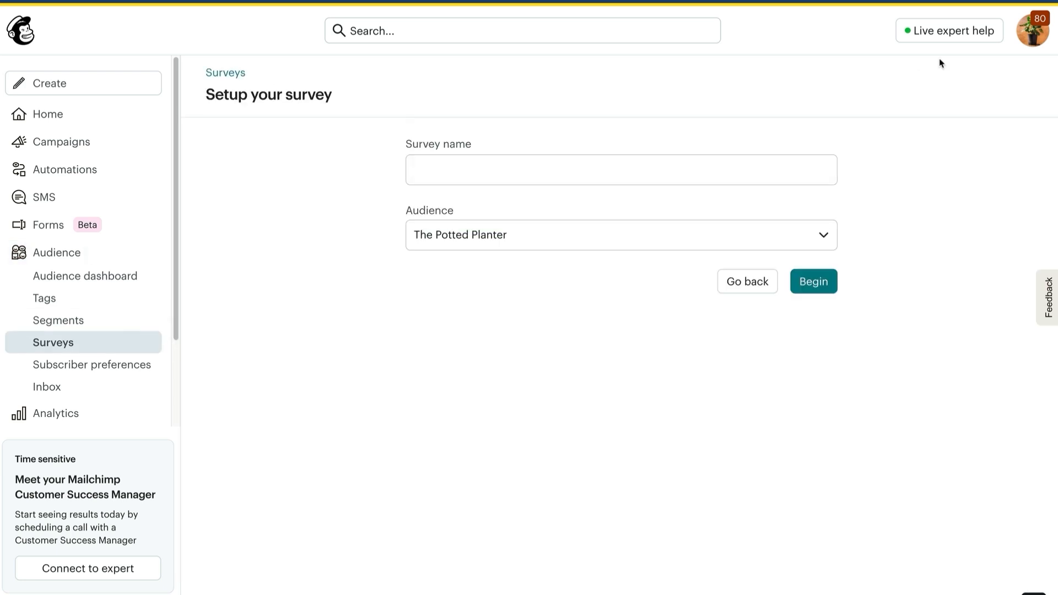
Name the survey "Favorite Plants Types", assign it to The Potted Planter audience, and begin building it
left_click(746, 170)
type("Favorite Plants Types")
left_click(740, 233)
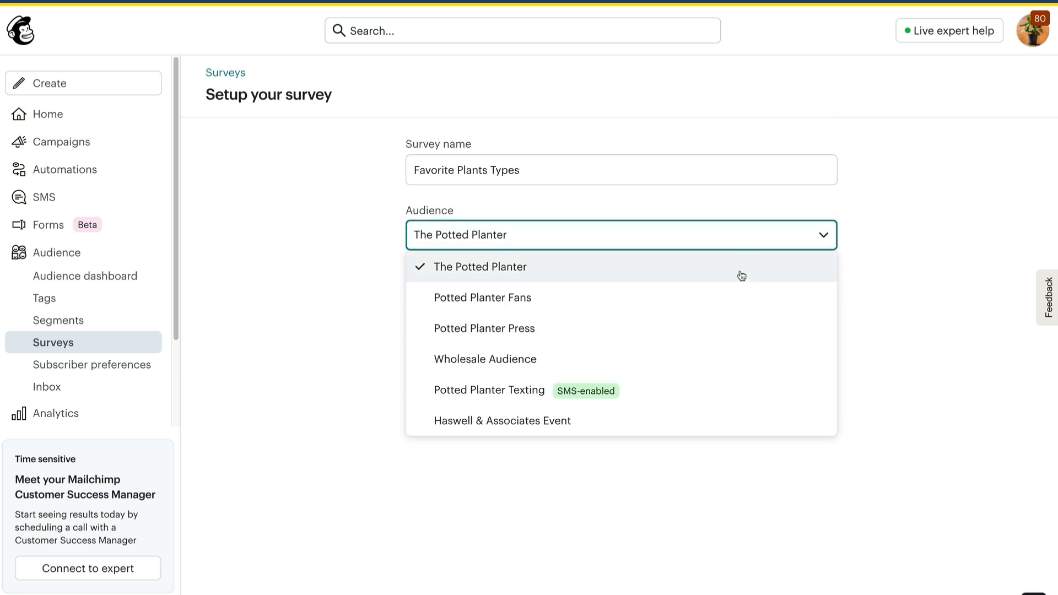
left_click(740, 273)
left_click(806, 291)
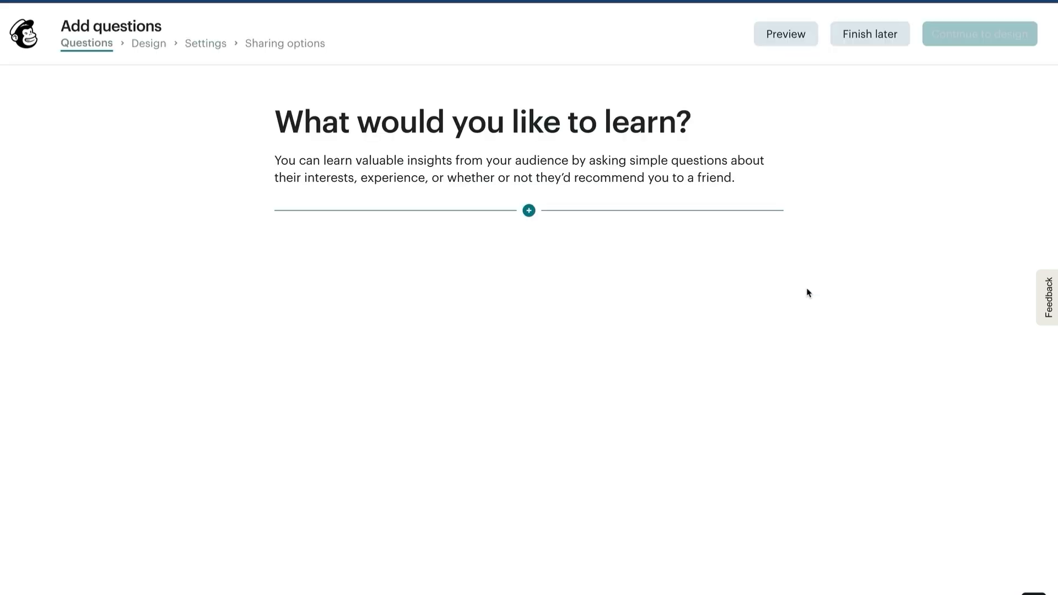
Examine the section types available for the survey, from Introduction through Content block
left_click(529, 210)
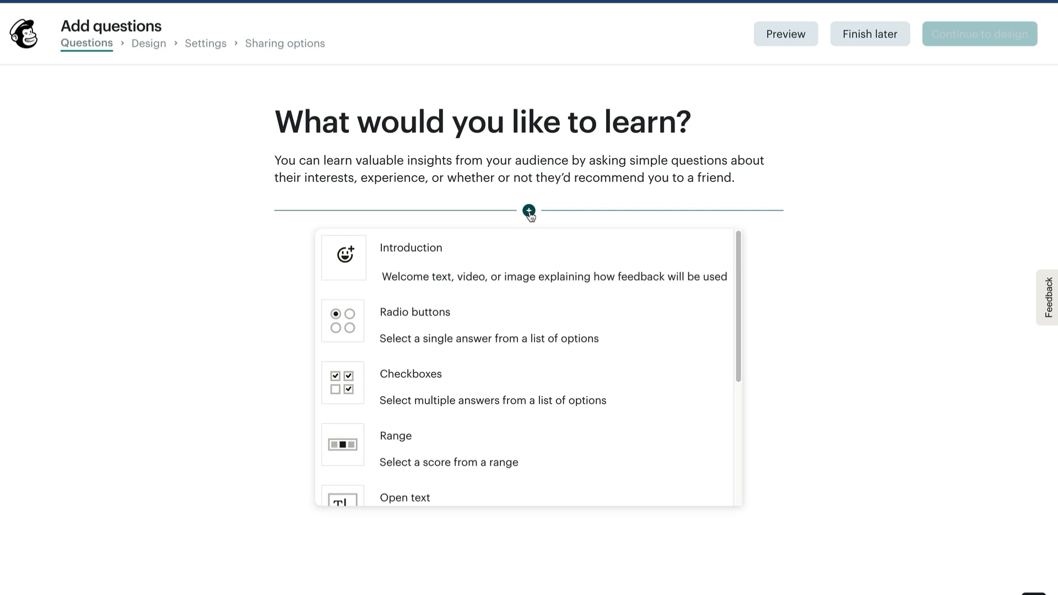
scroll(599, 329, "down", 1)
scroll(599, 329, "down", 3)
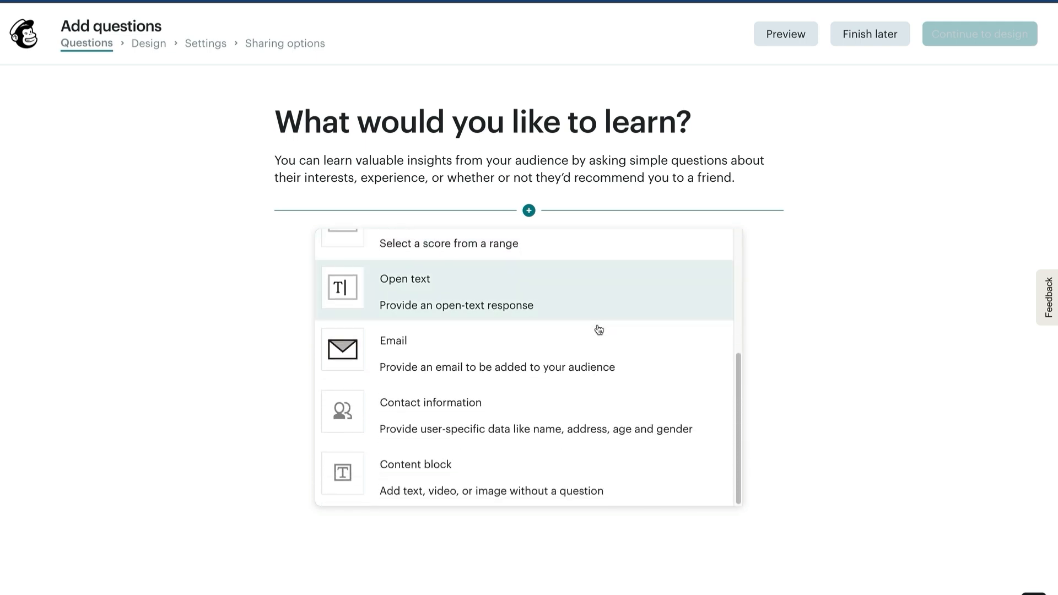
scroll(599, 329, "up", 2)
scroll(599, 329, "up", 2)
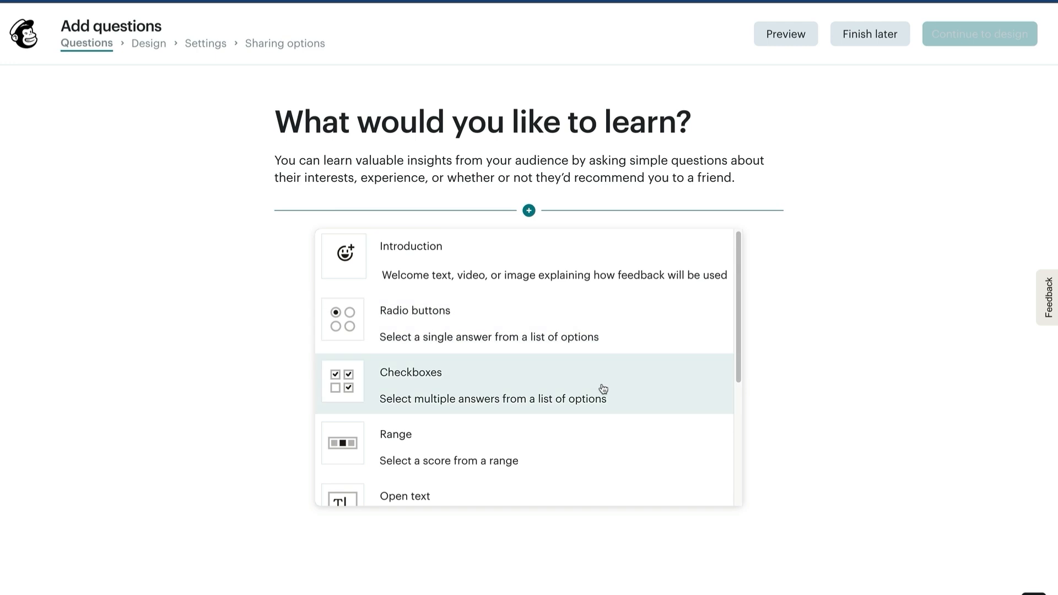
scroll(606, 450, "down", 2)
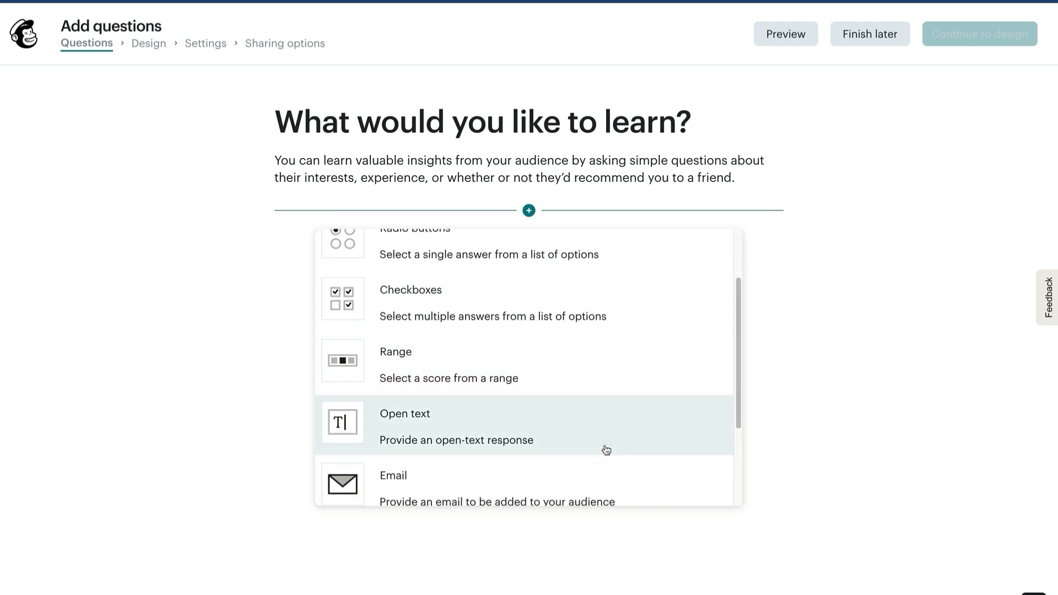
scroll(606, 450, "up", 2)
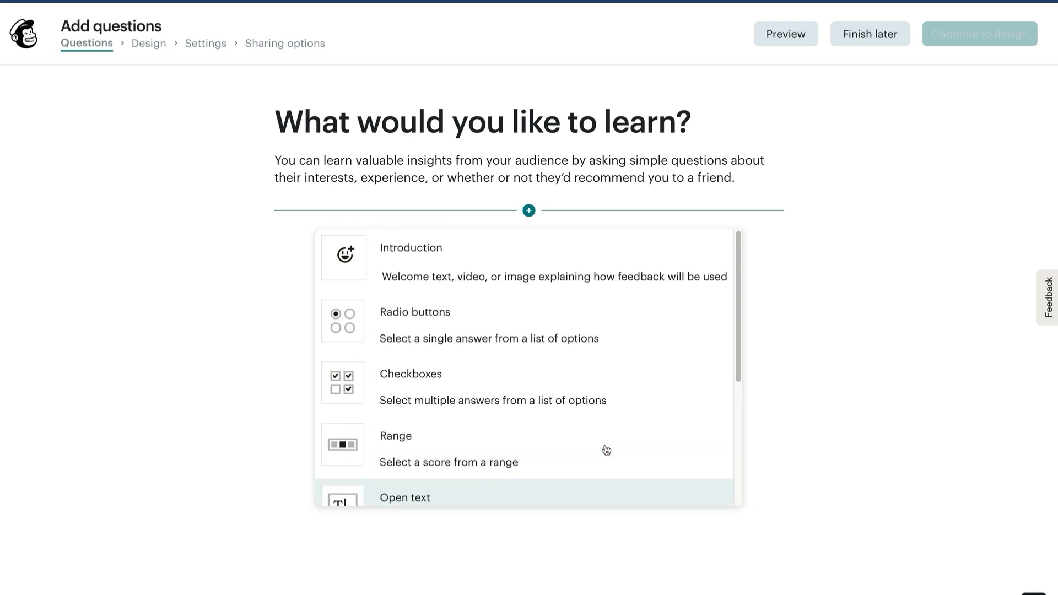
scroll(613, 279, "down", 5)
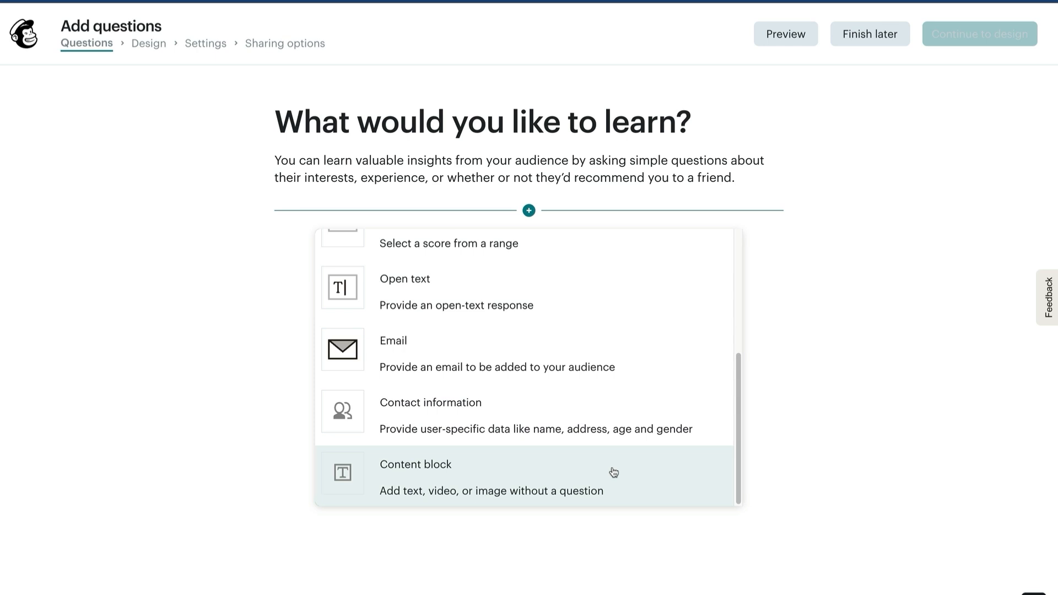
scroll(613, 472, "up", 5)
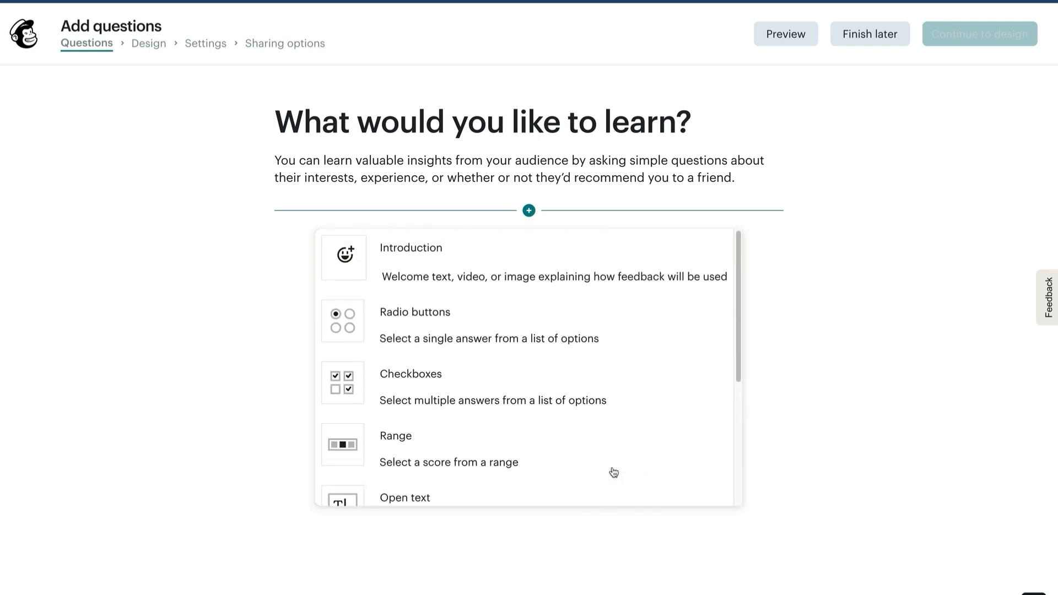
Add a text introduction to the survey reading "We'd love your feedback!"
left_click(600, 274)
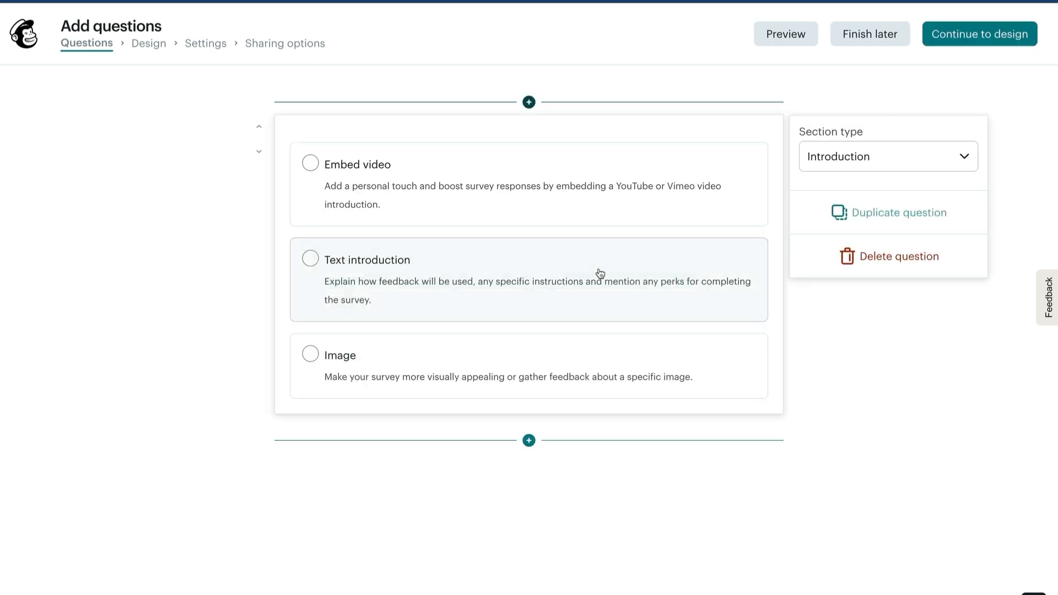
left_click(600, 274)
left_click(586, 229)
type("We'd lo")
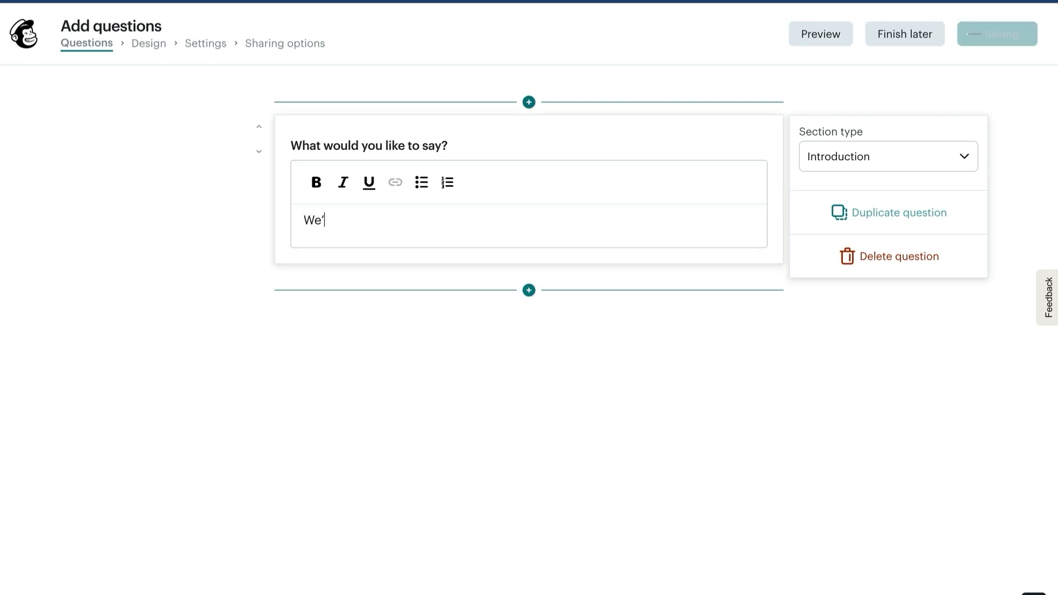
type("ve your feedback!")
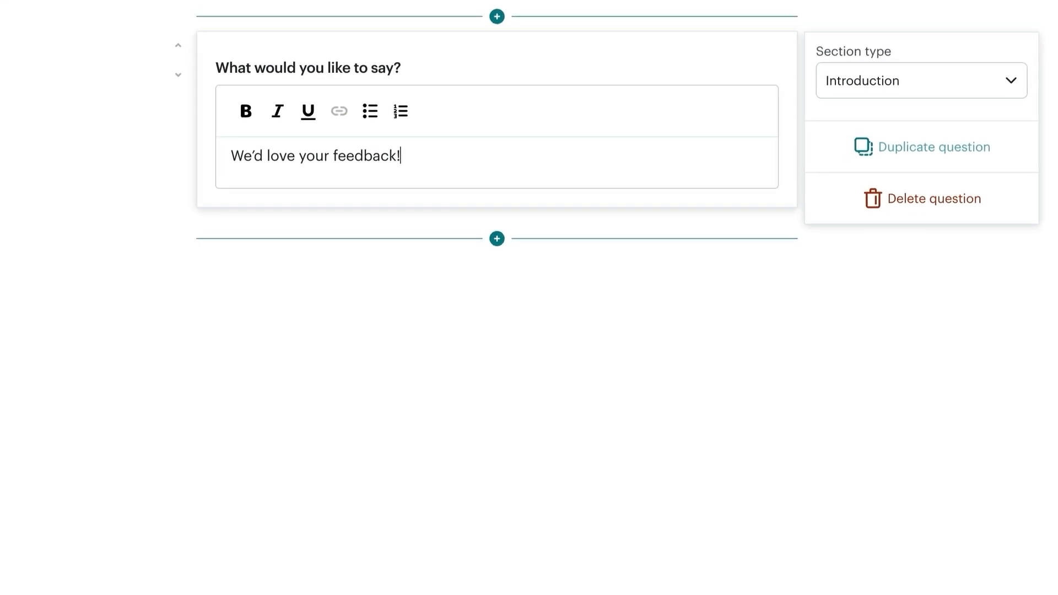
Add a content block with text and an image below the introduction, and open its choices for adding the image
left_click(497, 238)
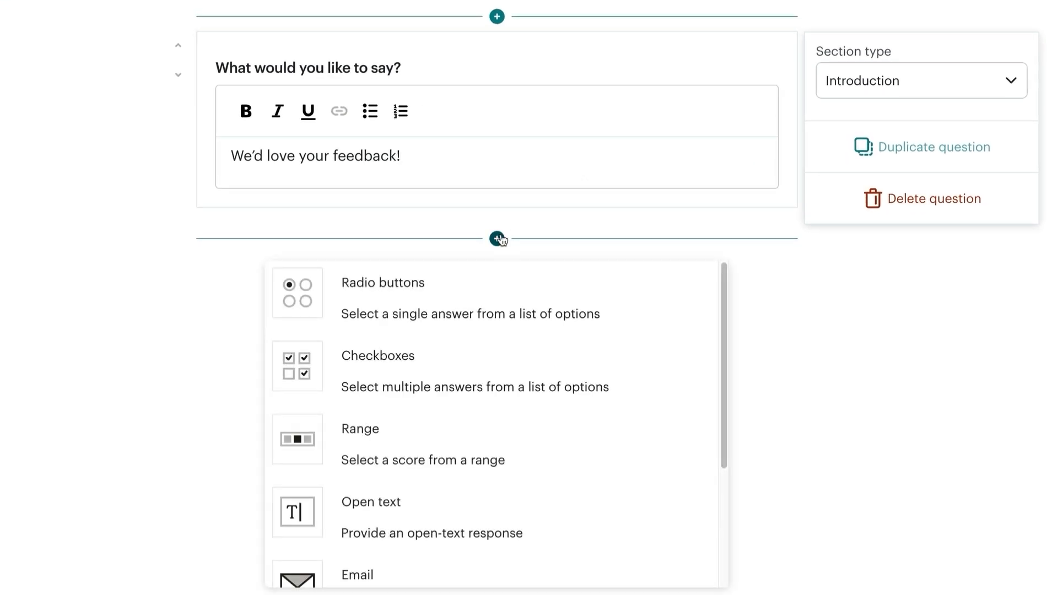
scroll(508, 333, "down", 3)
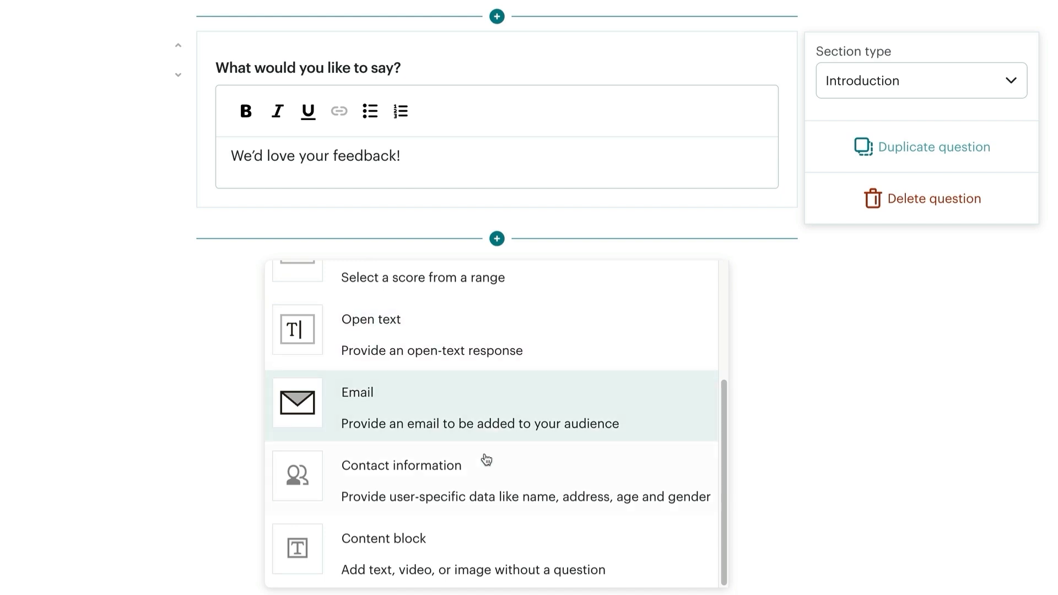
left_click(472, 538)
left_click(470, 491)
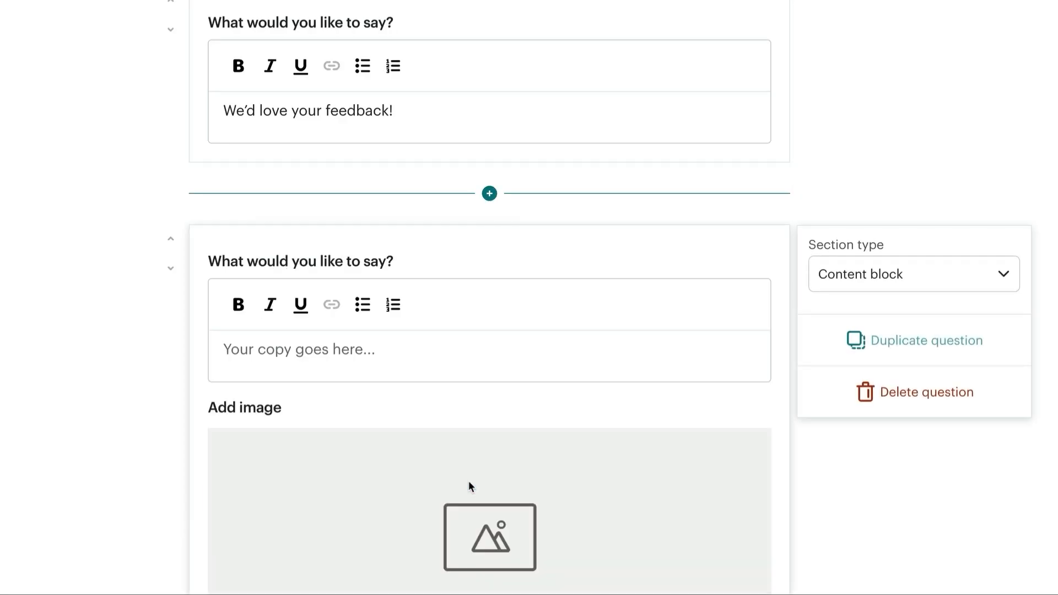
scroll(469, 483, "down", 2)
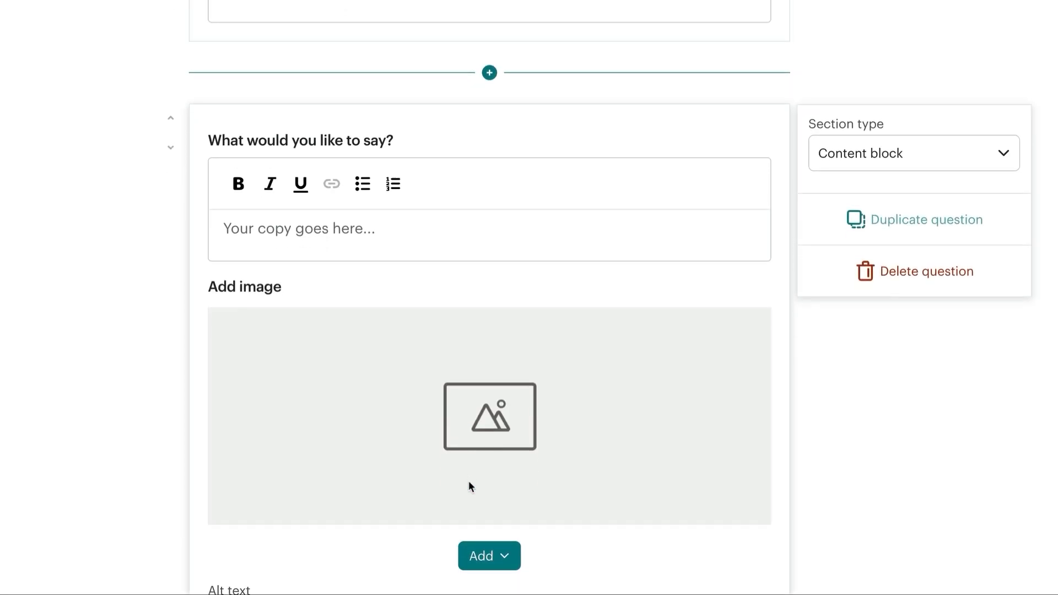
left_click(486, 548)
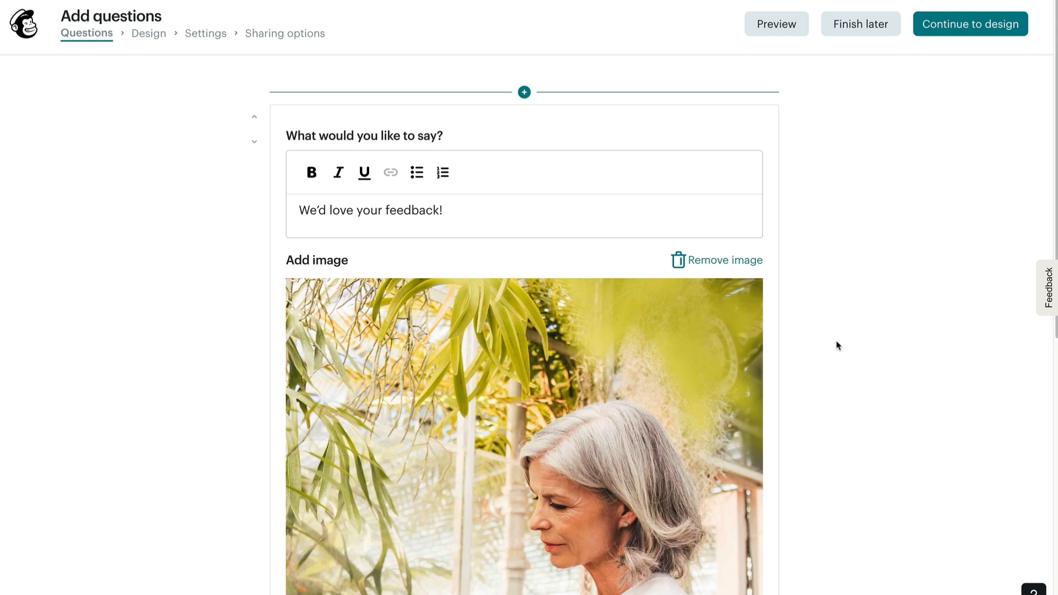
Add a Checkboxes question below the image section and select its first answer option field
scroll(837, 346, "down", 10)
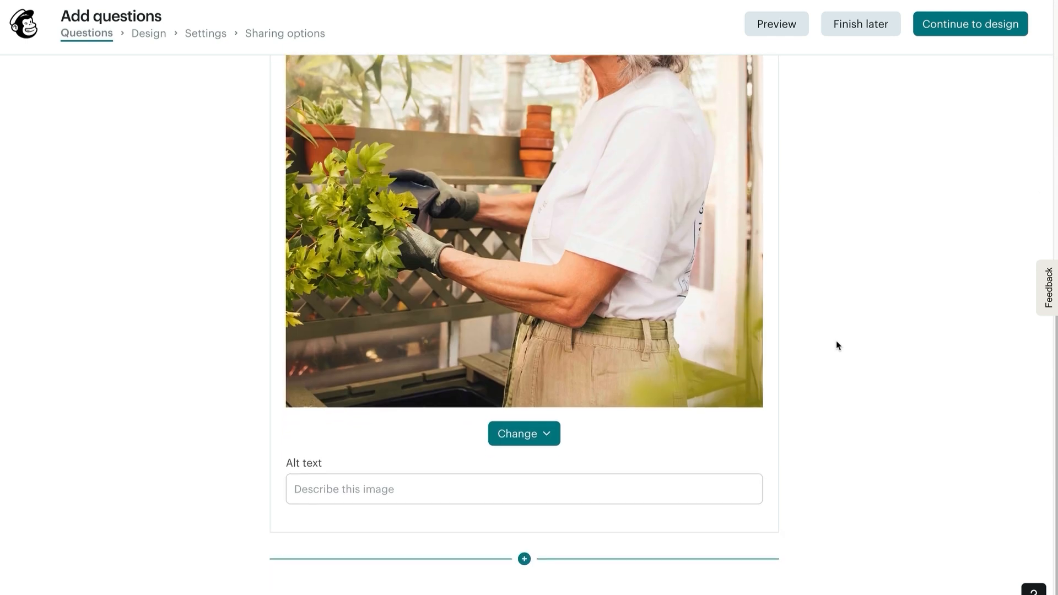
left_click(523, 559)
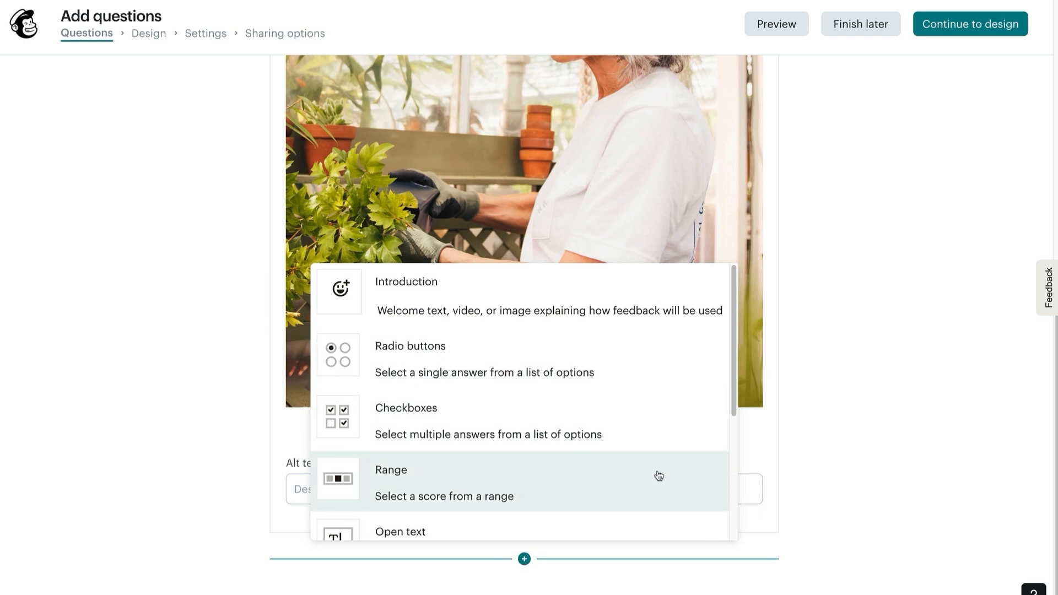
scroll(659, 476, "down", 1)
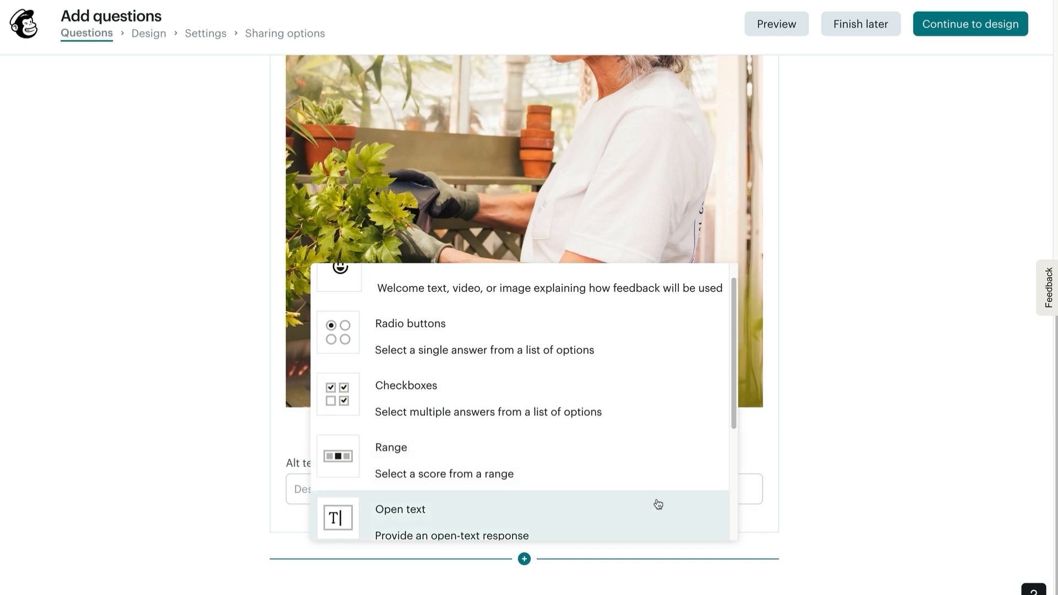
left_click(667, 417)
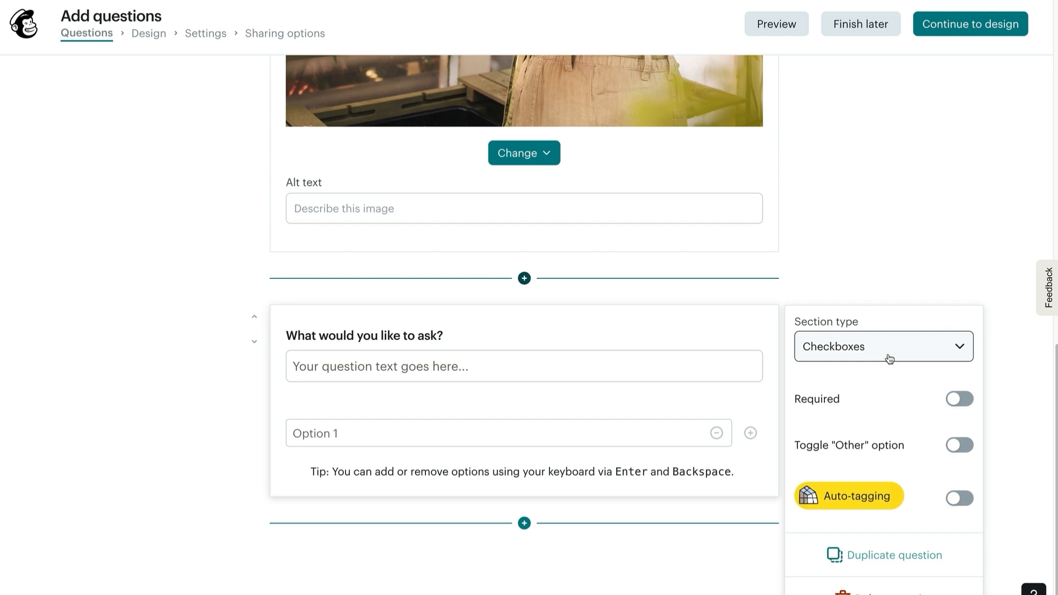
left_click(657, 432)
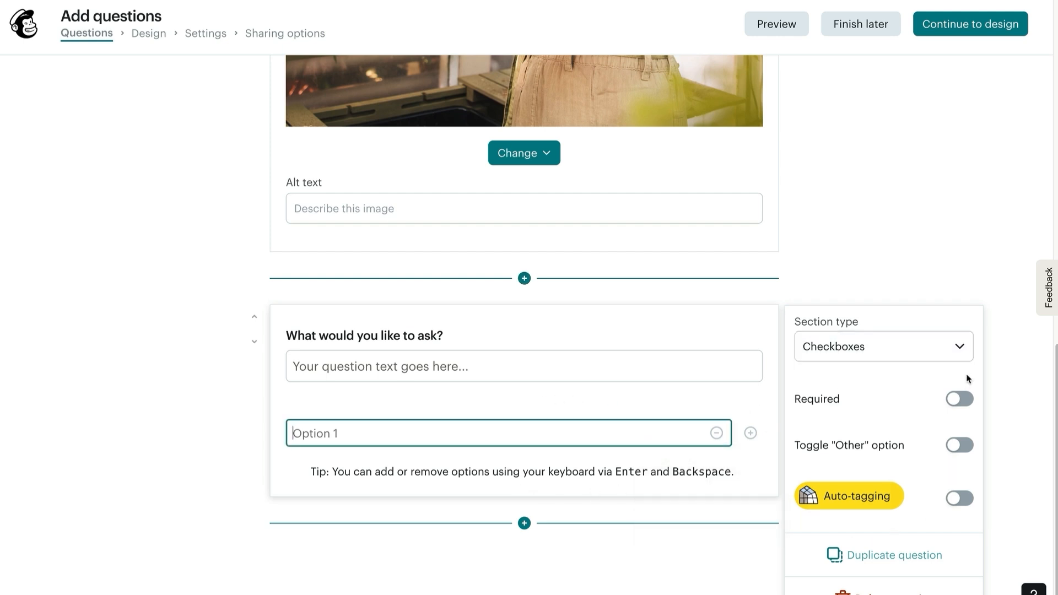
Try the Open text, Range and Email section types on the new question, viewing the value scales offered for Range
left_click(968, 347)
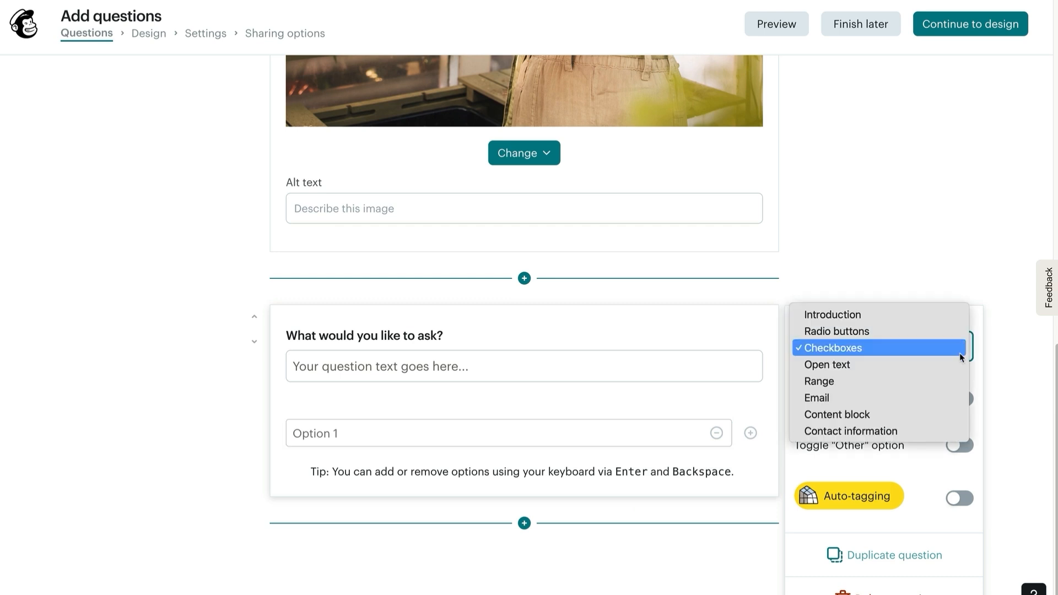
left_click(959, 364)
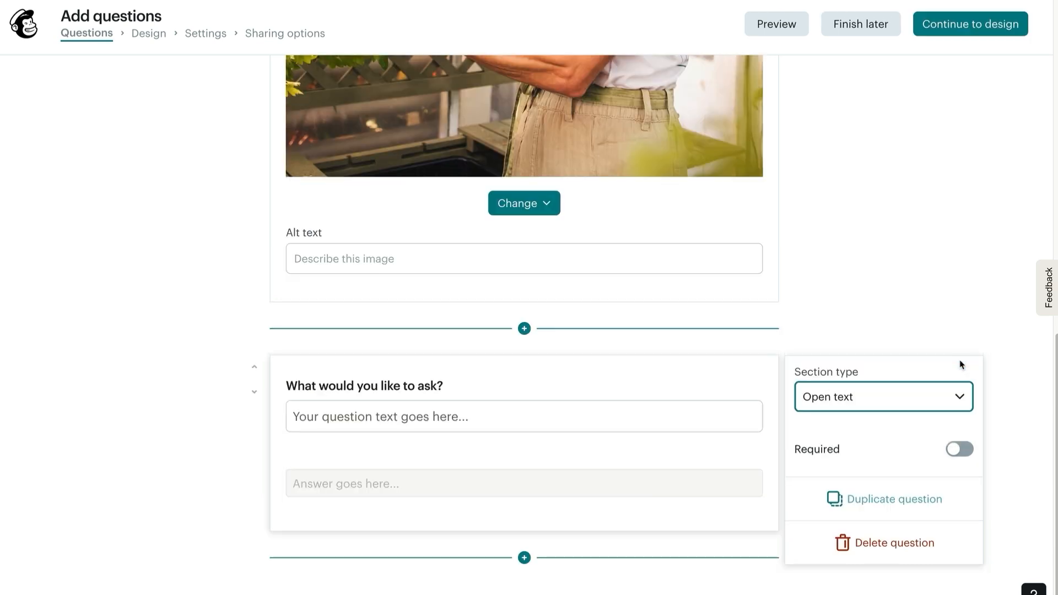
left_click(955, 392)
left_click(950, 415)
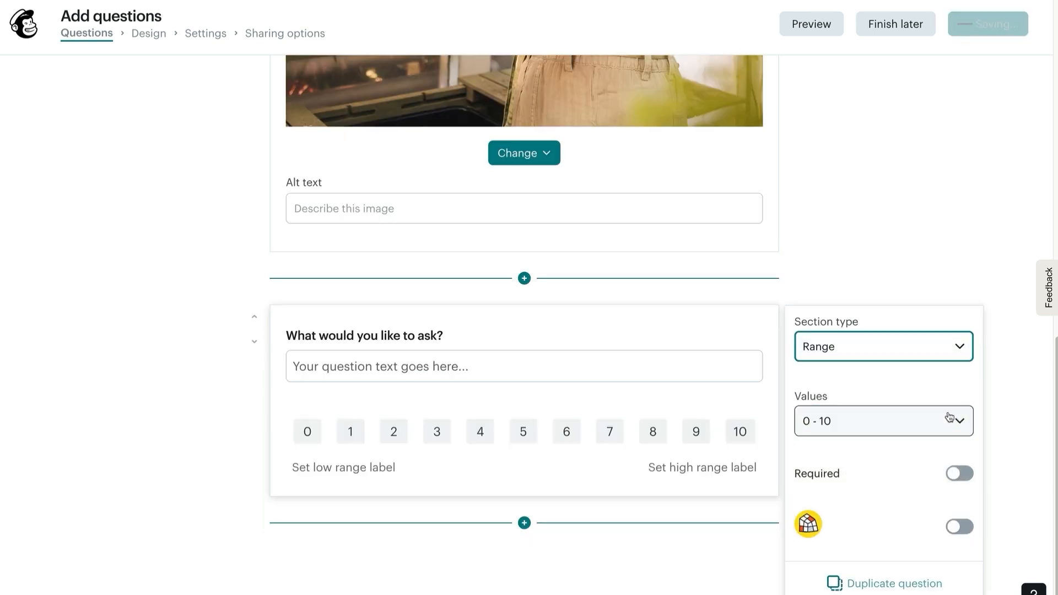
left_click(948, 412)
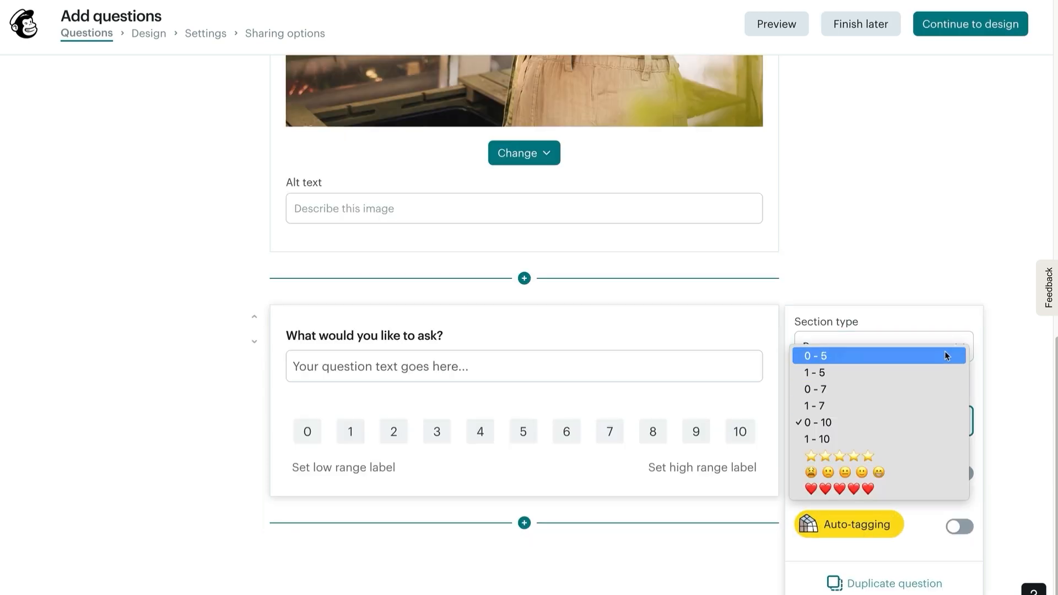
left_click(999, 456)
left_click(931, 346)
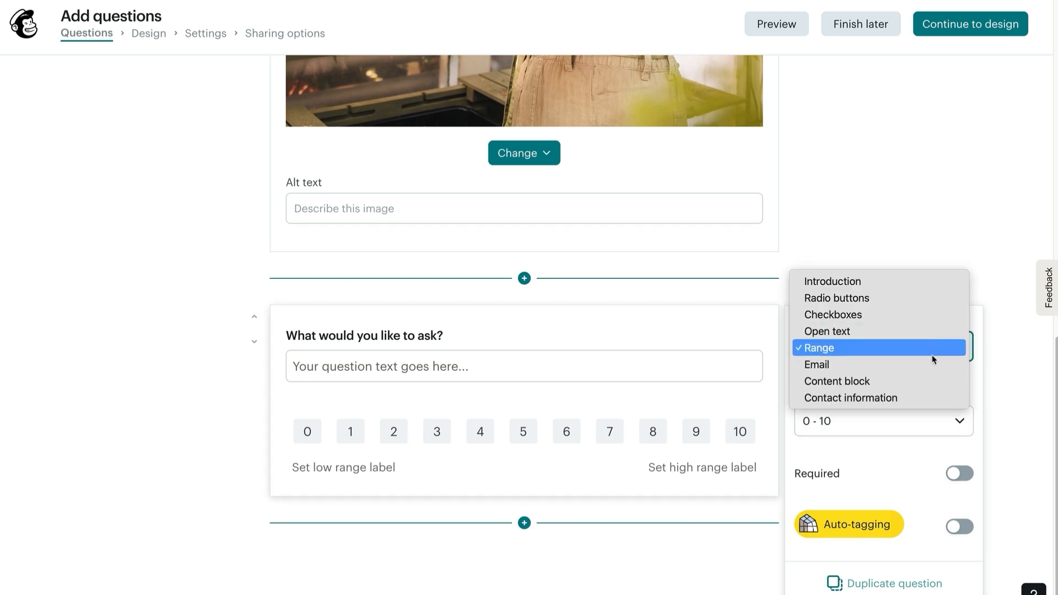
left_click(933, 361)
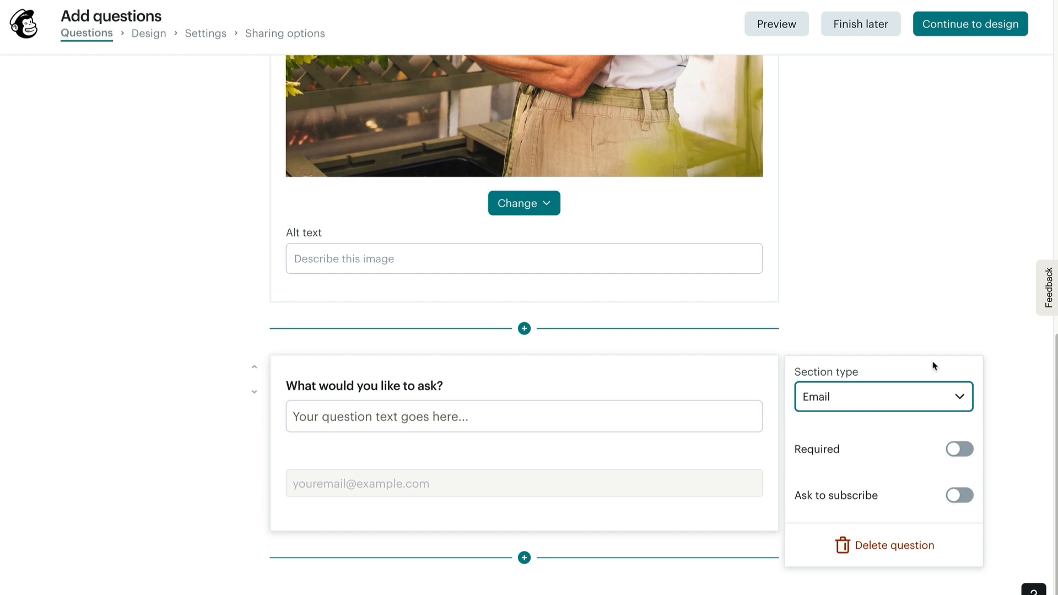
Set the new question's section type to Radio buttons
left_click(932, 398)
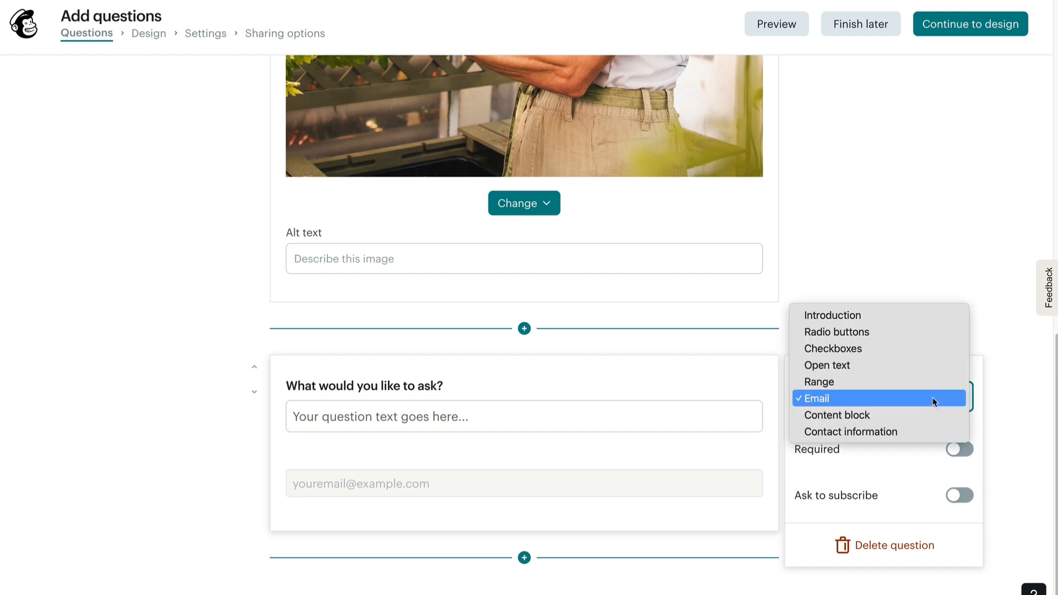
left_click(926, 335)
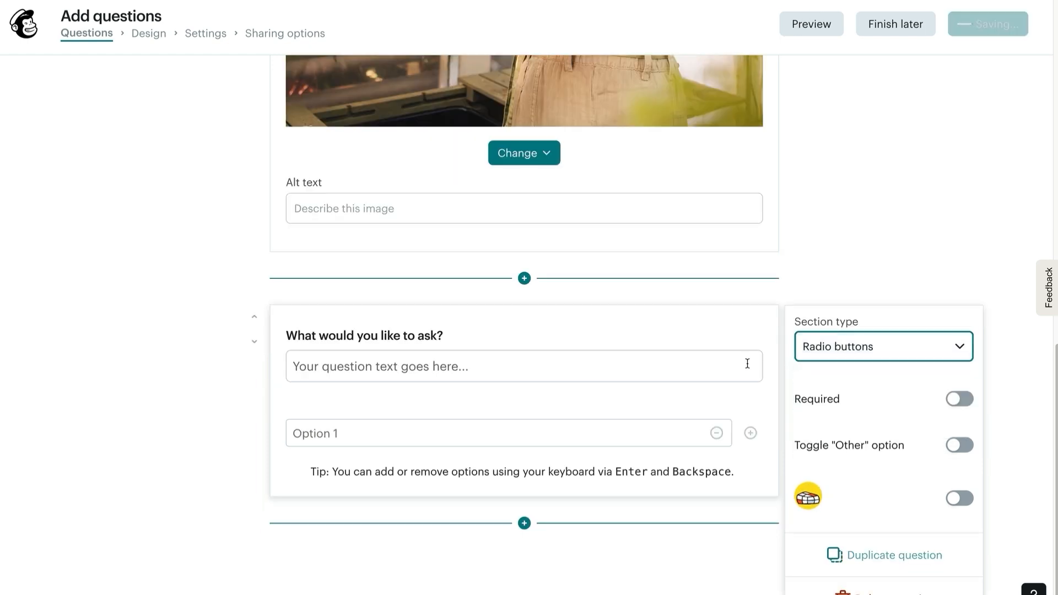
Enter "Which plant type do you prefer?" as the text of the radio buttons question
left_click(747, 365)
type("Whi")
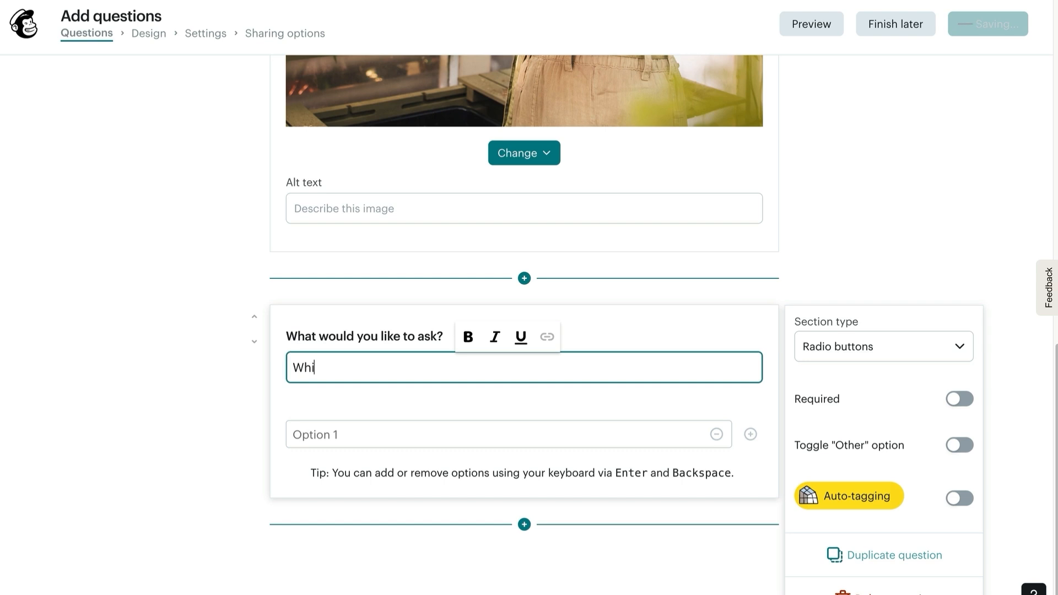
type("ch plant type do you prefer?")
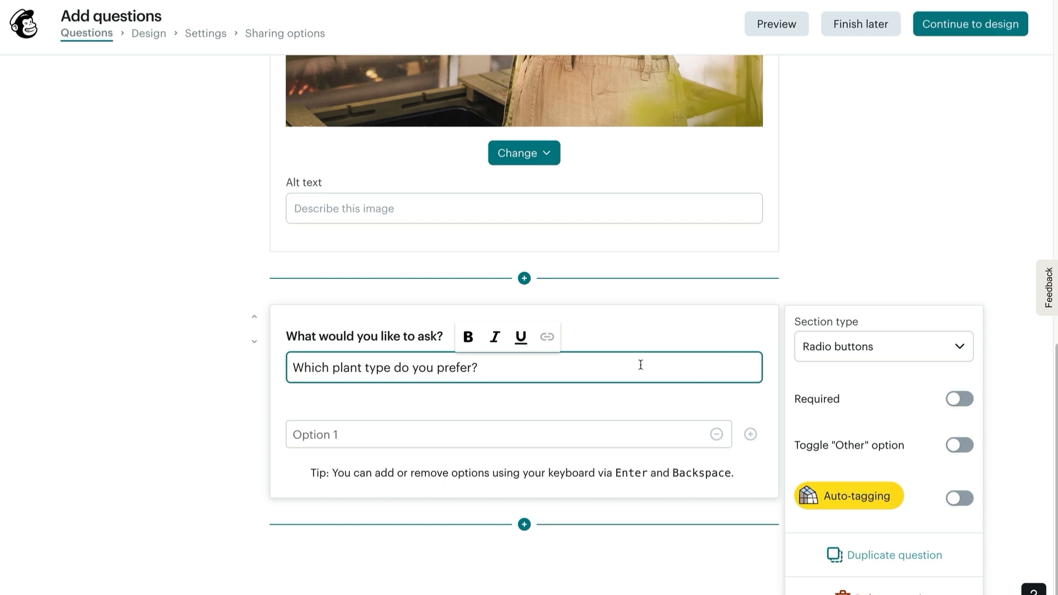
Fill in four answer options for the question: Snake Plant, Fiddle Leaf Fig, Cactus and Spider Plant
left_click(350, 429)
type("Snake Plant")
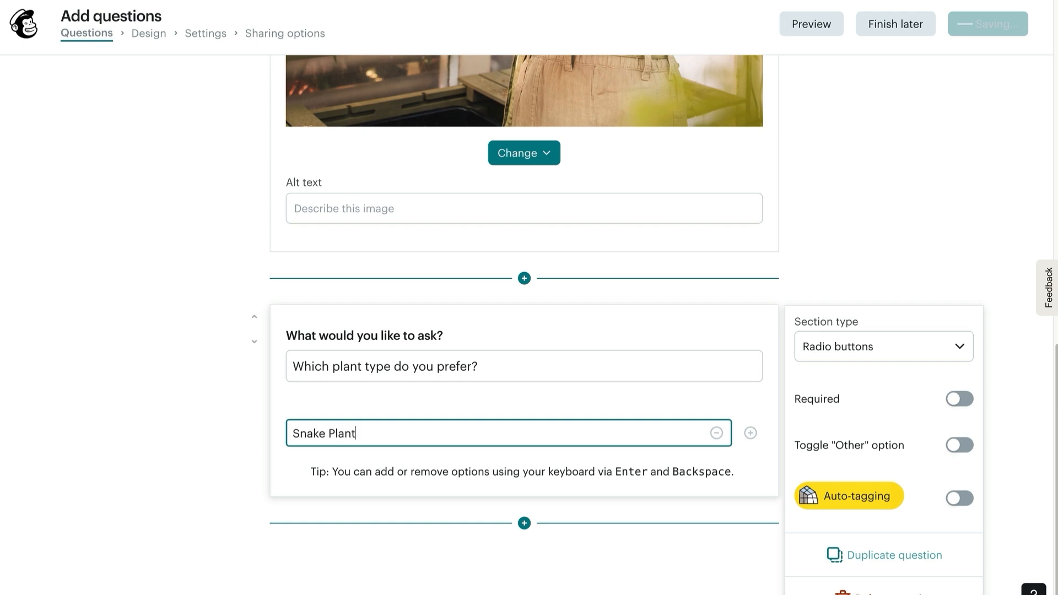
key("Return")
type("Fiddle Leaf Fig")
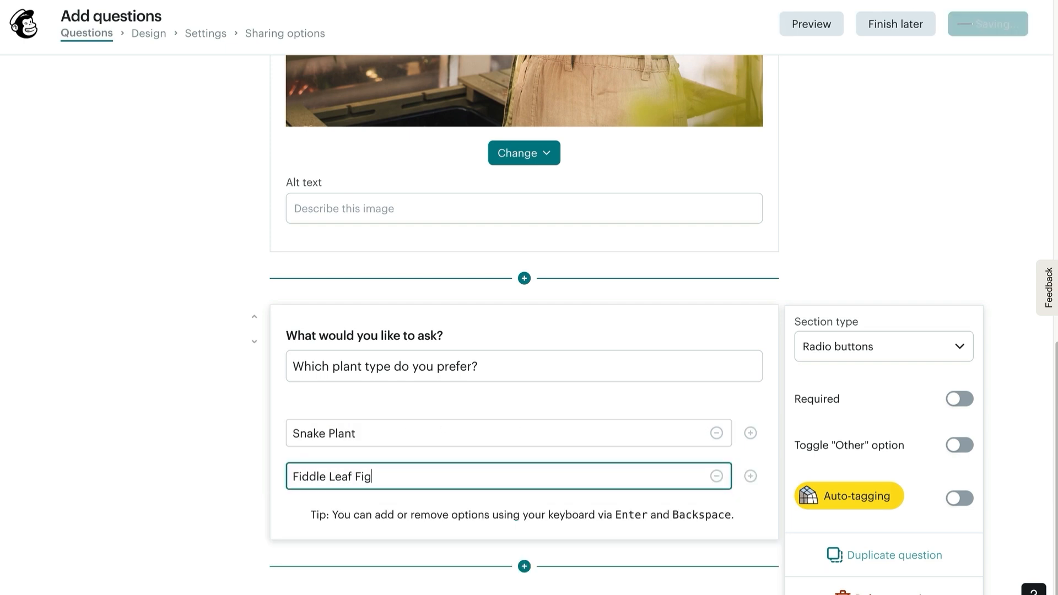
key("Return")
type("Cacrus")
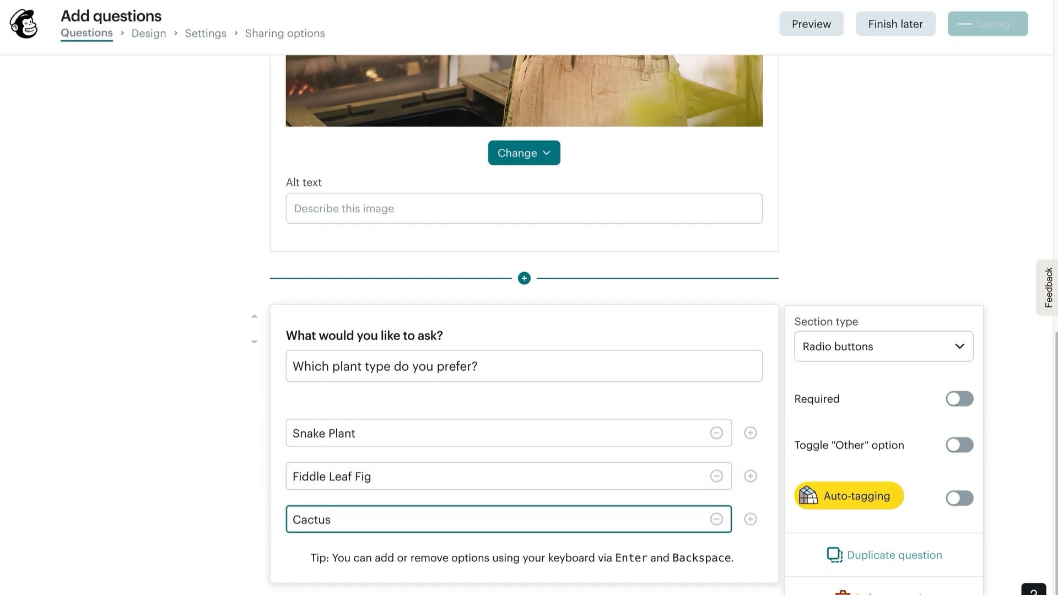
key("Return")
type("Spider Plant")
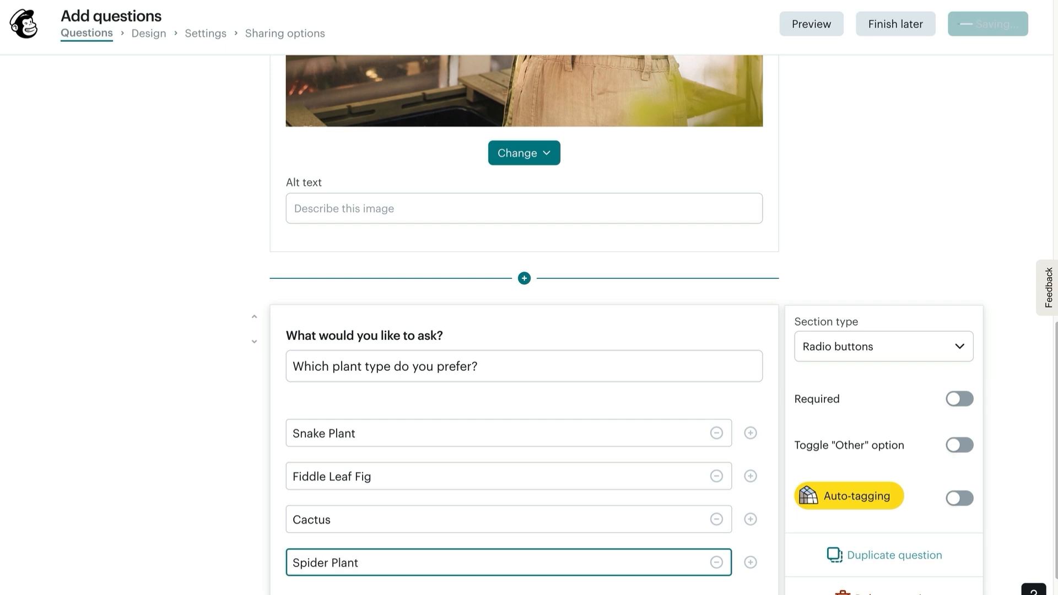
Make the question required with an "Other" option, and enable auto-tagging, saving its tag settings without any tags
left_click(959, 399)
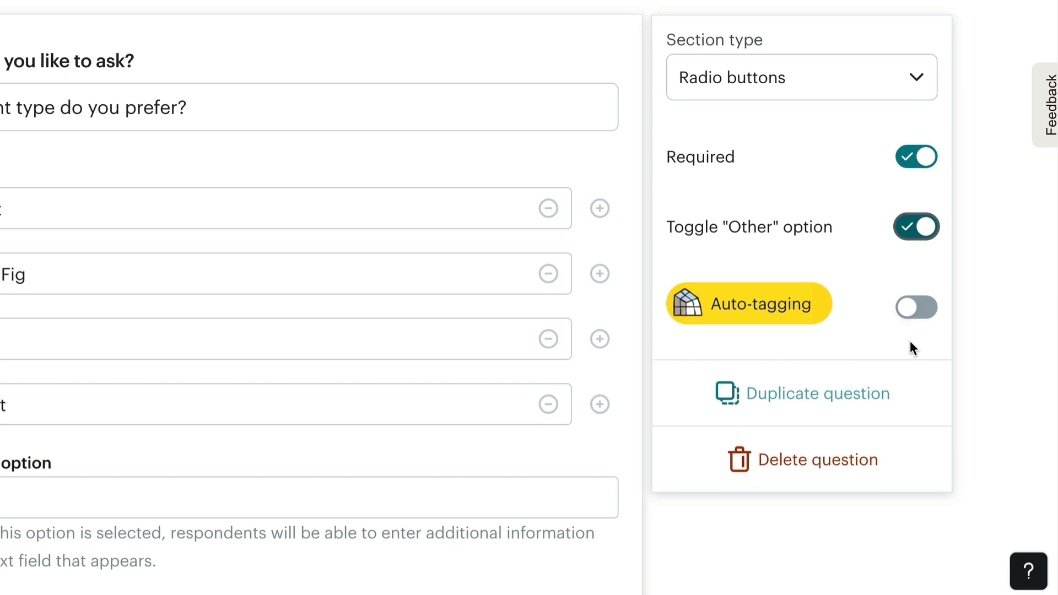
left_click(915, 309)
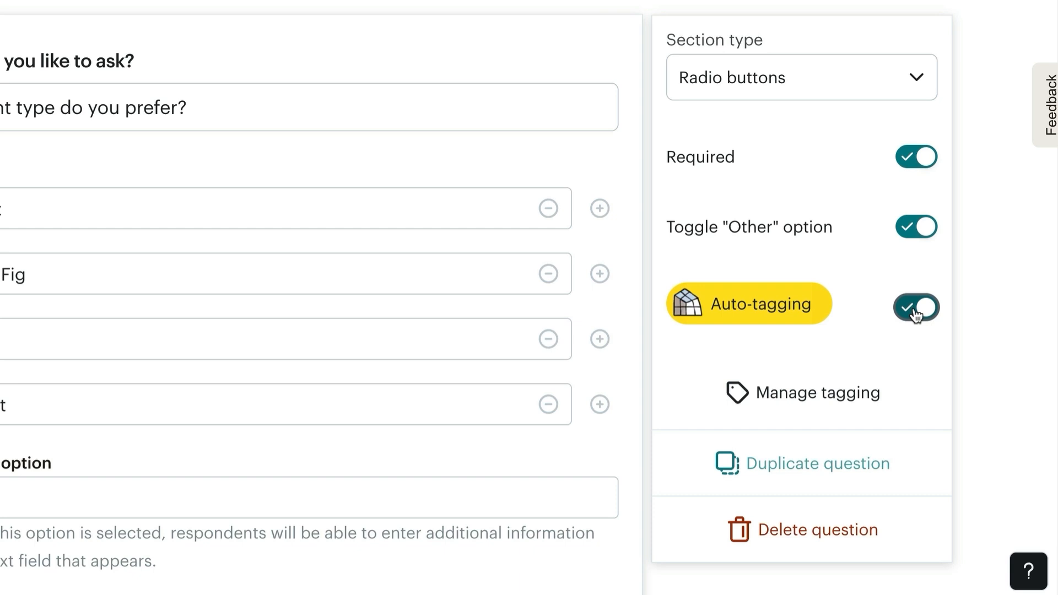
left_click(878, 402)
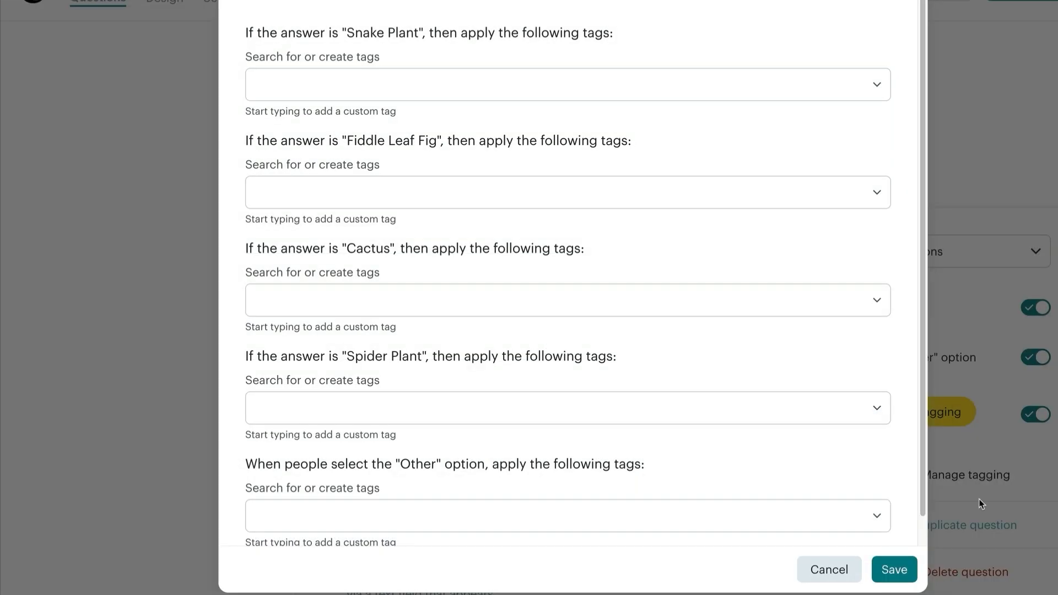
left_click(894, 569)
Duplicate the plant type question and delete the duplicate
left_click(853, 496)
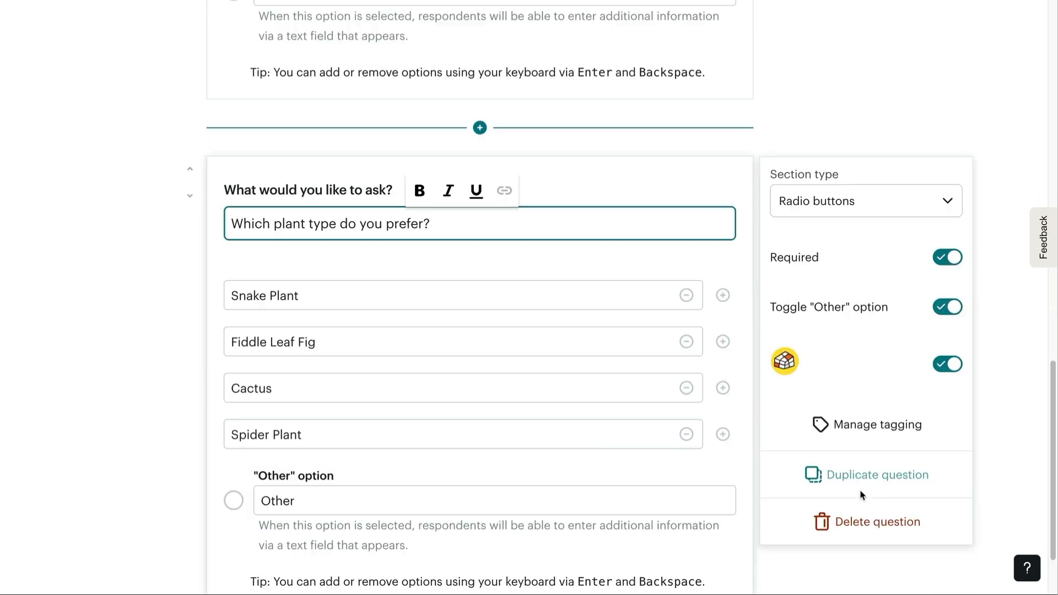
left_click(868, 520)
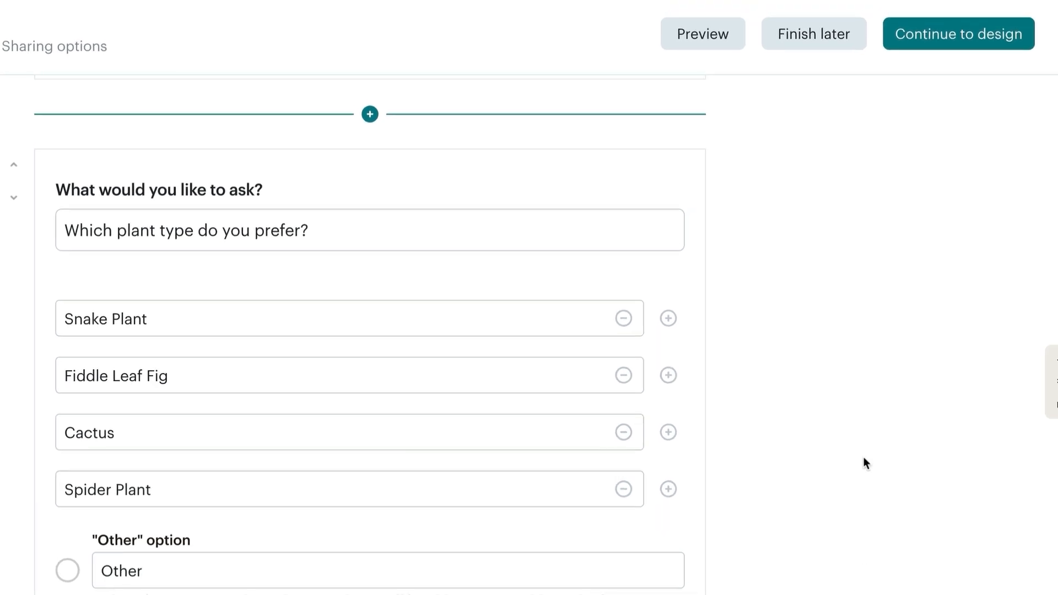
Continue to the survey's design stage and, in the Branding settings, turn the Mailchimp badge off and back on
left_click(907, 47)
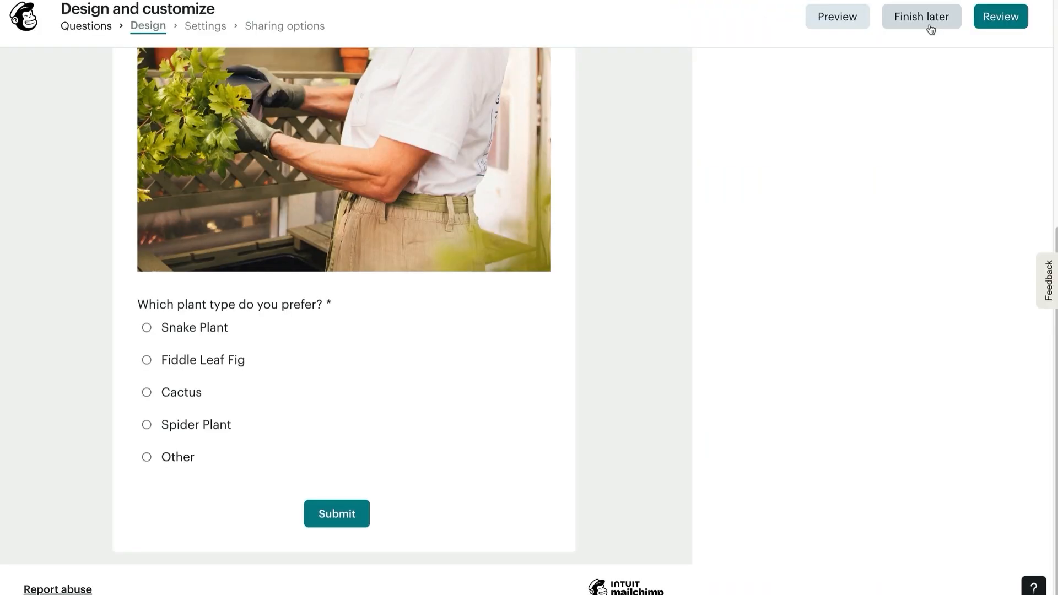
scroll(956, 188, "up", 10)
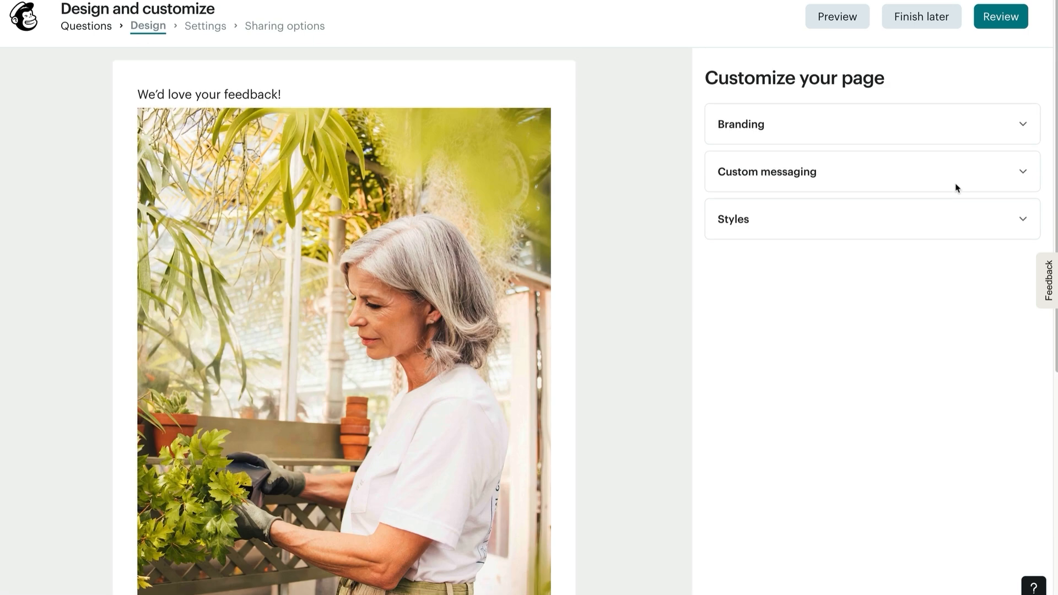
left_click(949, 143)
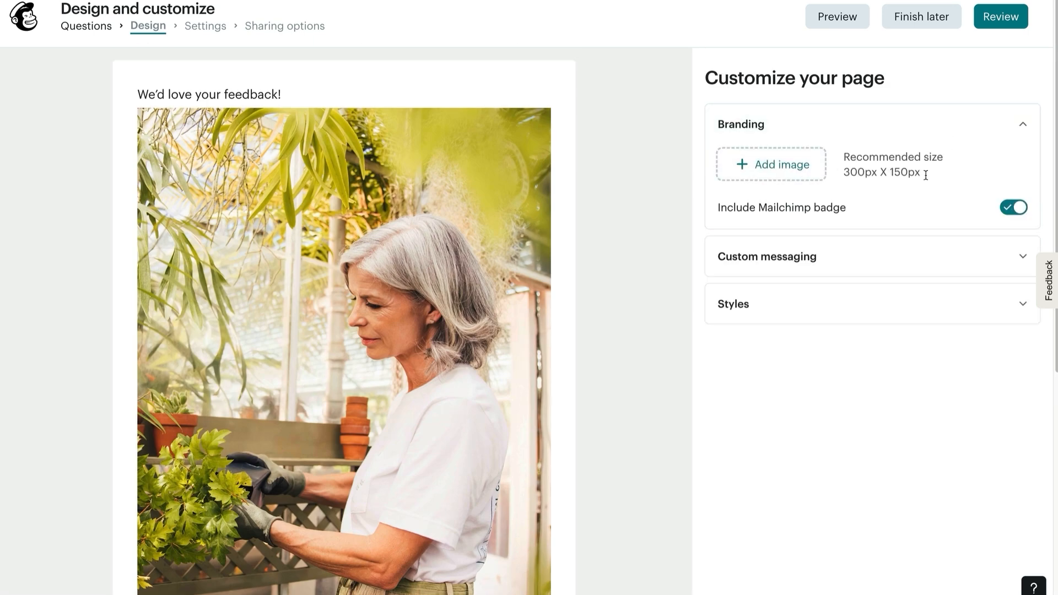
left_click(1017, 210)
left_click(1016, 211)
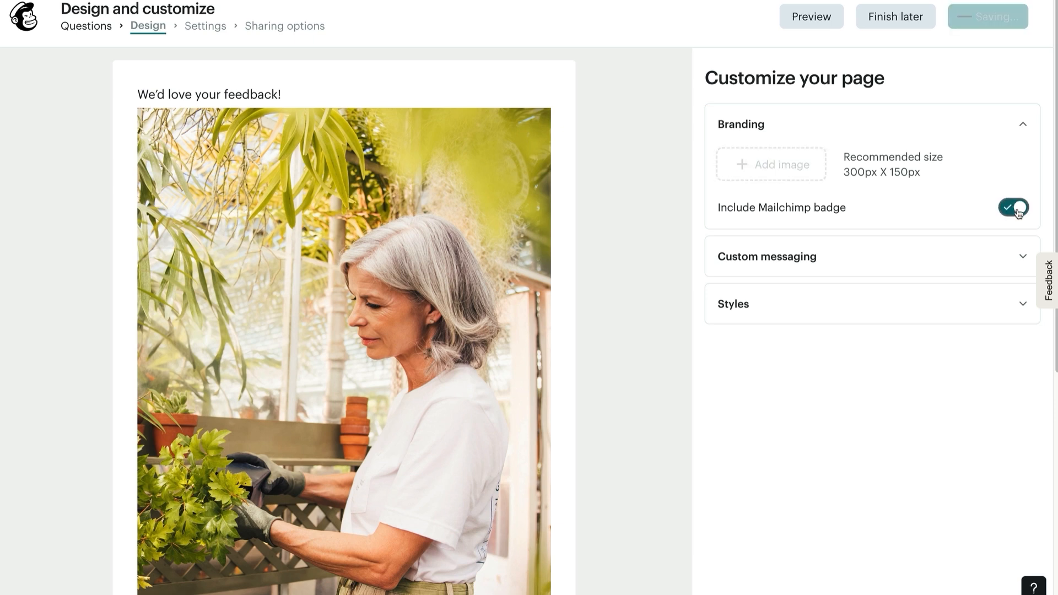
Examine the custom messaging fields, from survey title to required response error message, and the color choices under Styles
left_click(968, 258)
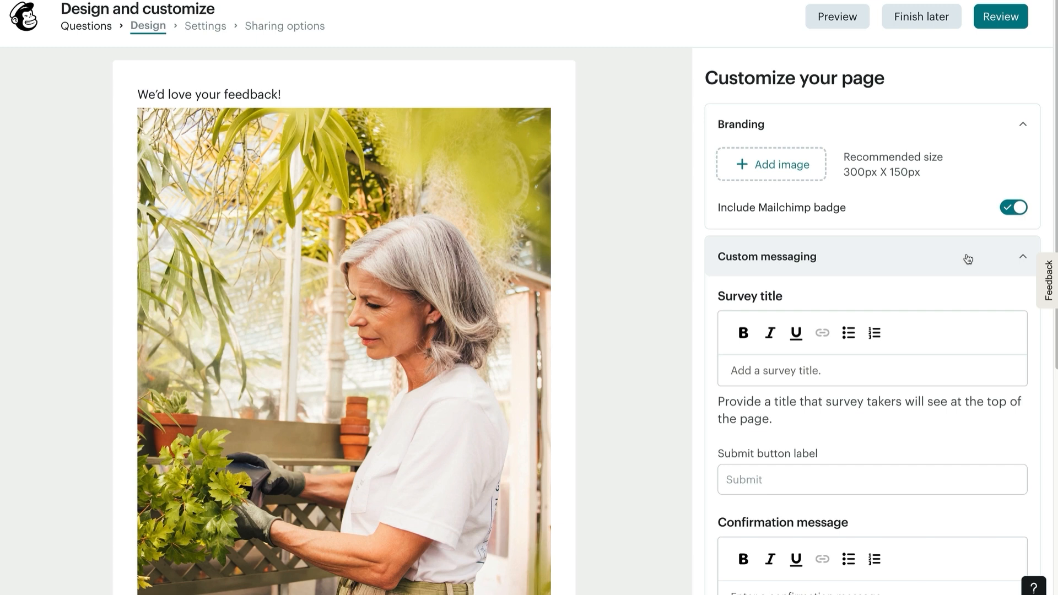
scroll(968, 259, "down", 3)
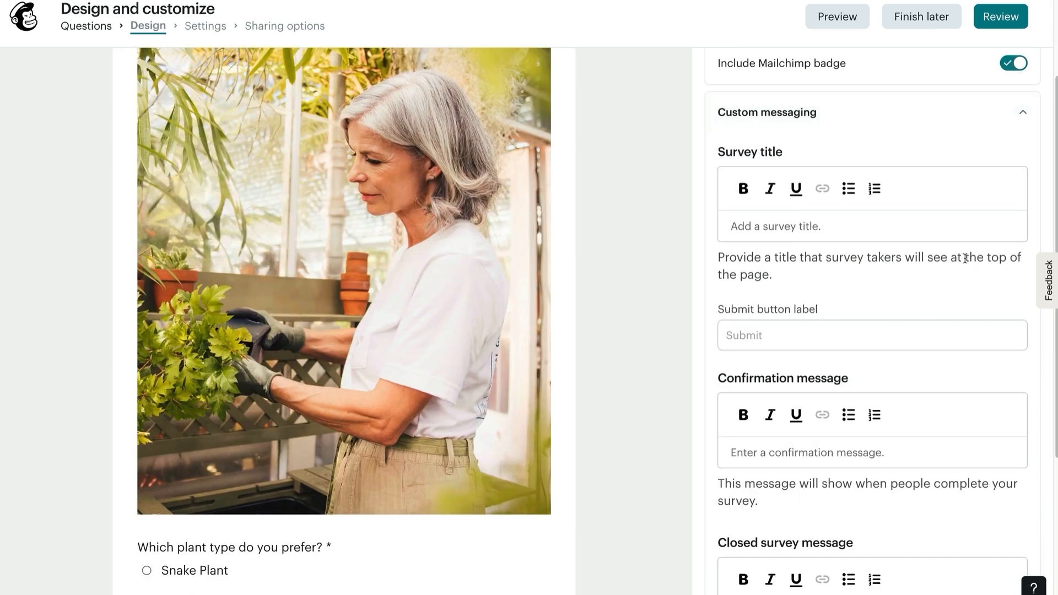
scroll(861, 337, "down", 4)
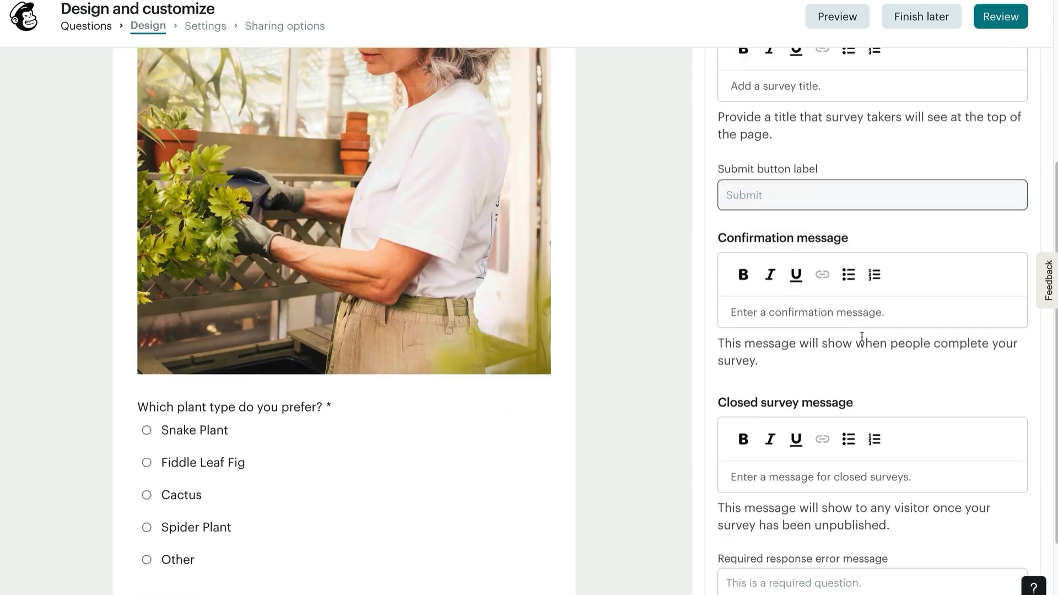
scroll(861, 338, "down", 1)
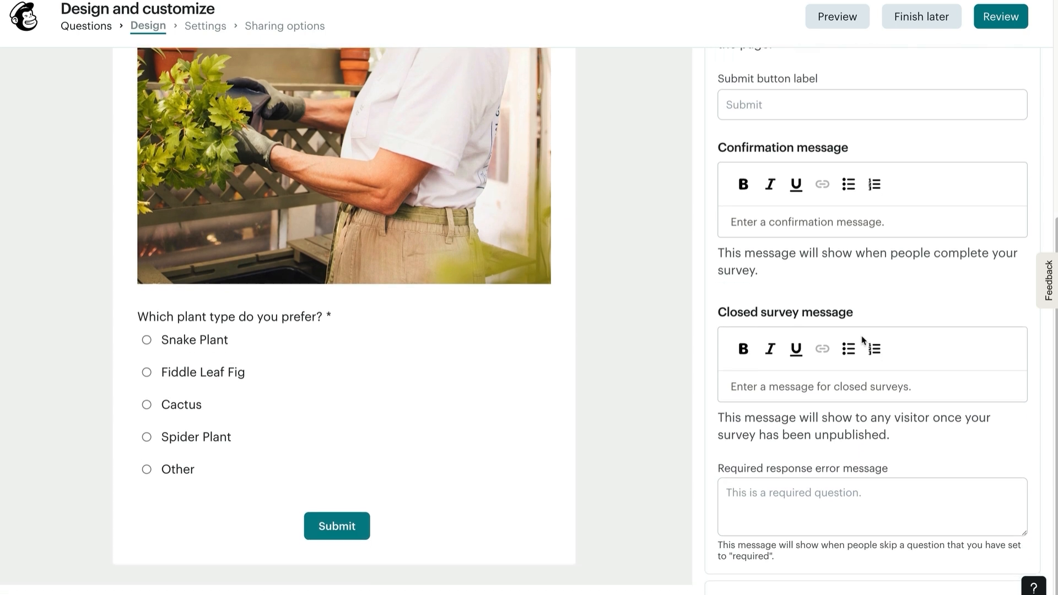
scroll(887, 366, "down", 1)
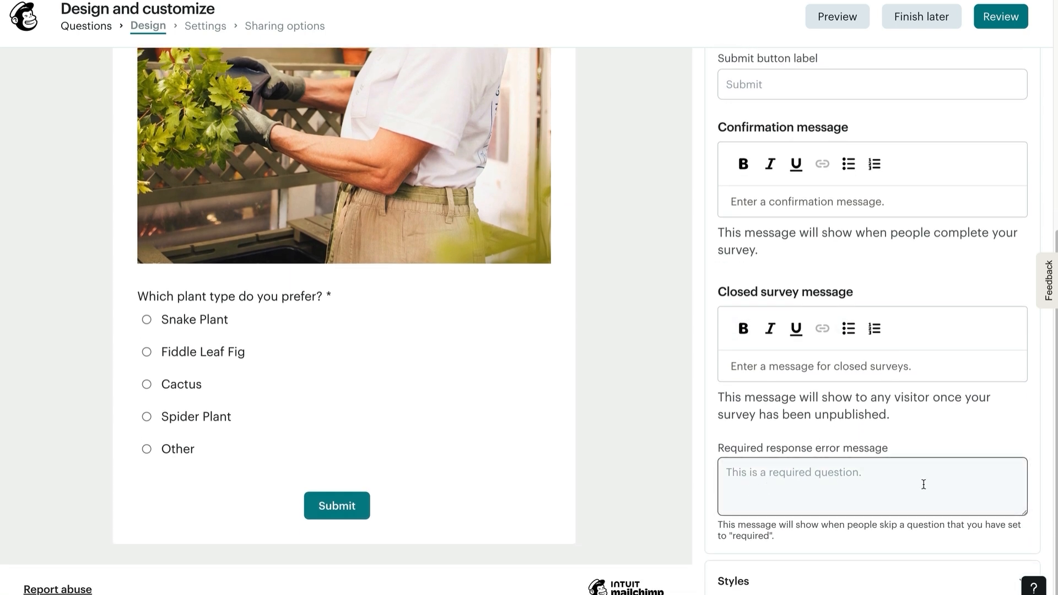
left_click(925, 576)
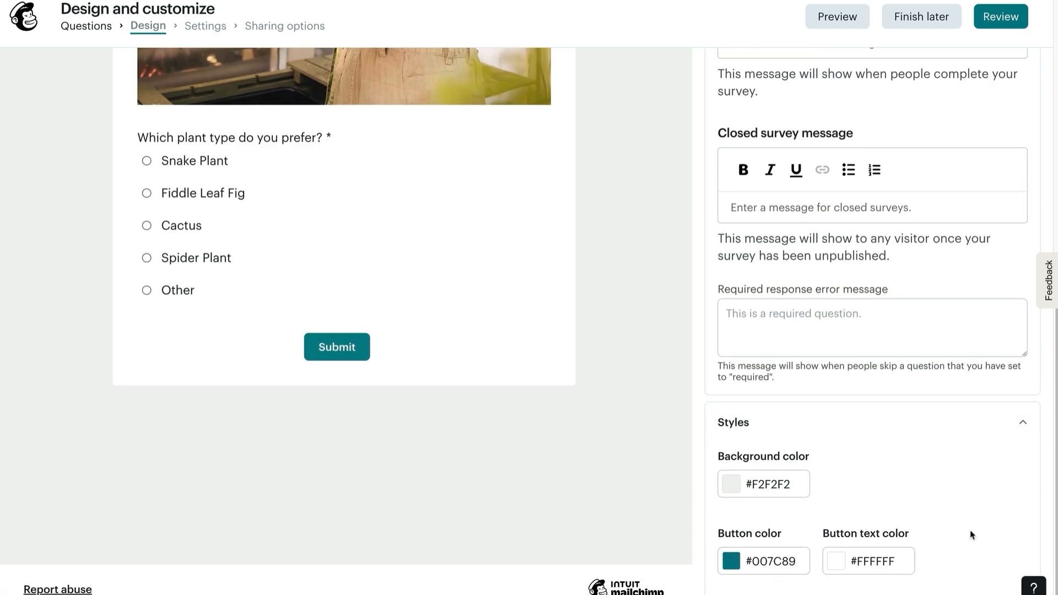
Proceed to the survey's settings review and rename the survey "Favorite Plants Types Test"
left_click(1000, 24)
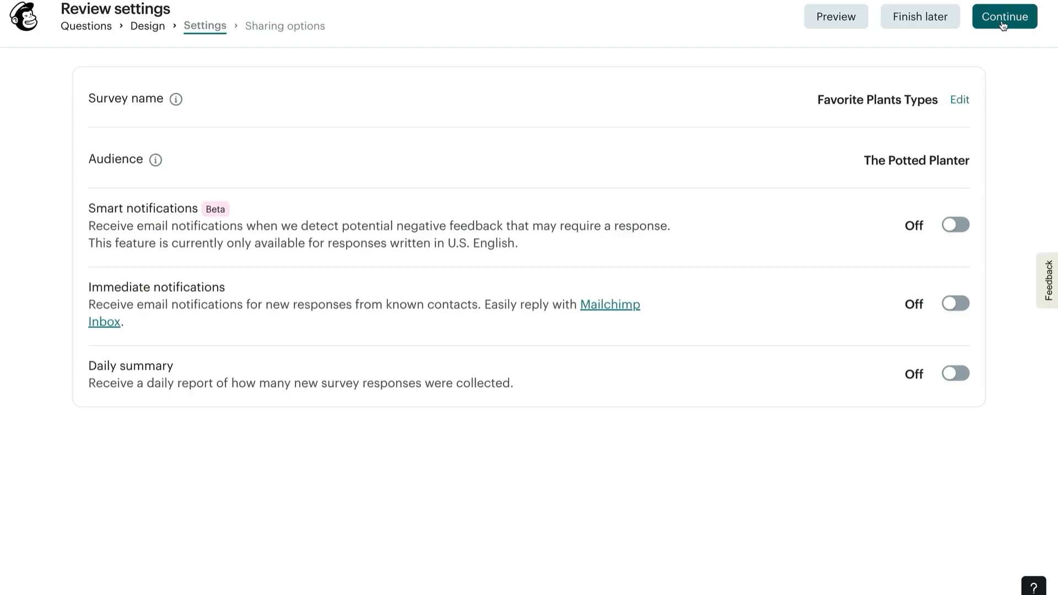
left_click(963, 103)
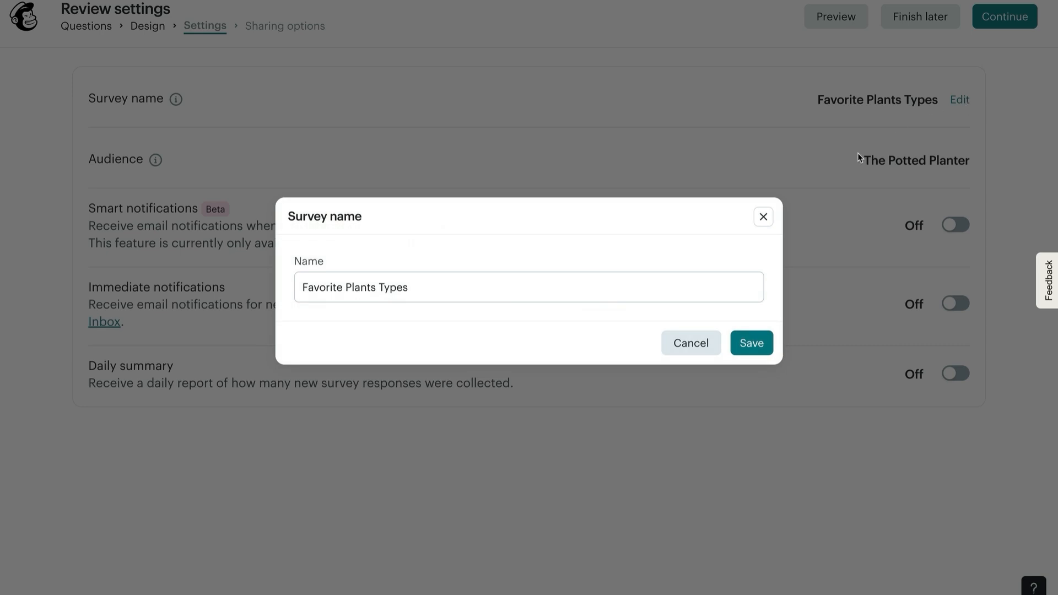
left_click(584, 286)
type("Test")
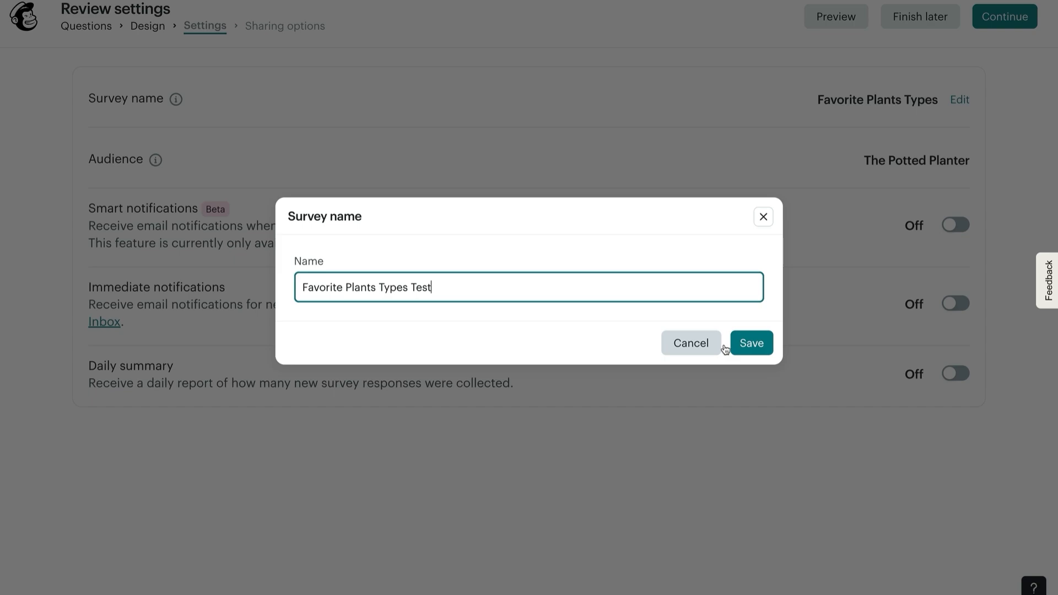
left_click(739, 349)
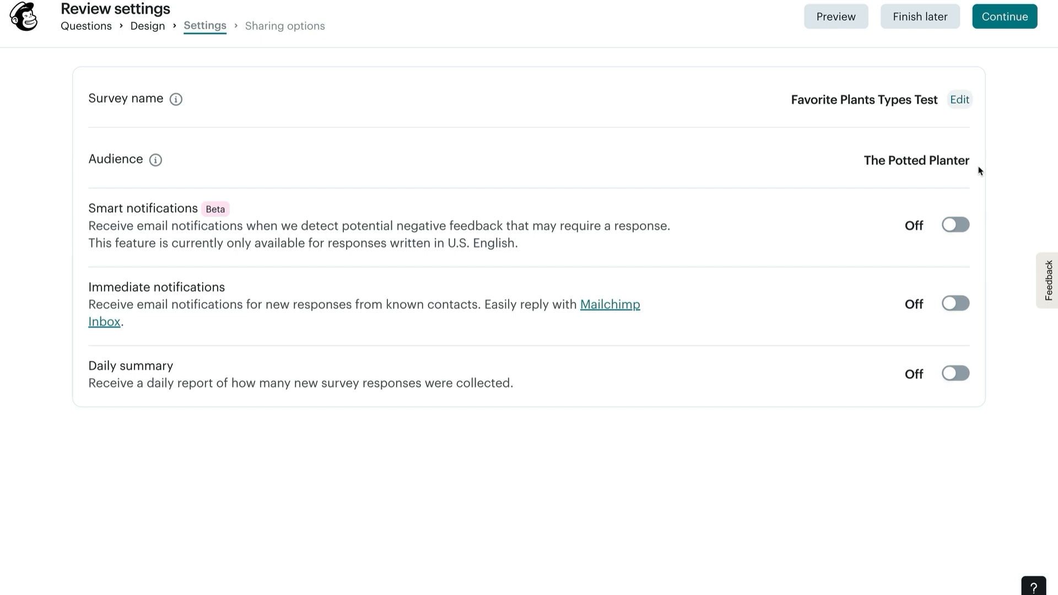
Turn on smart notifications, immediate notifications and the daily summary, and continue to the sharing options
left_click(955, 226)
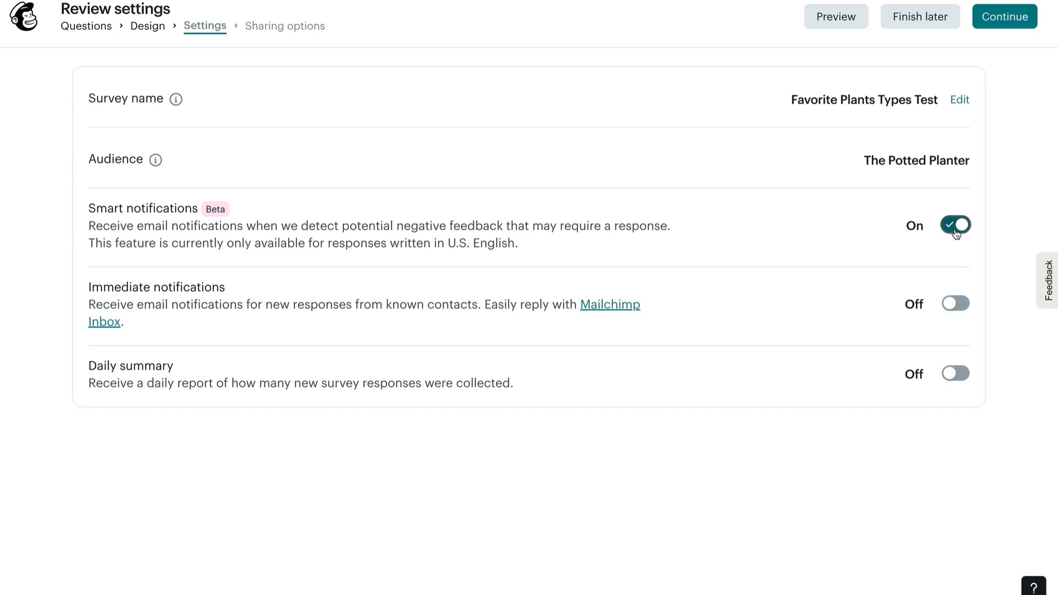
left_click(957, 304)
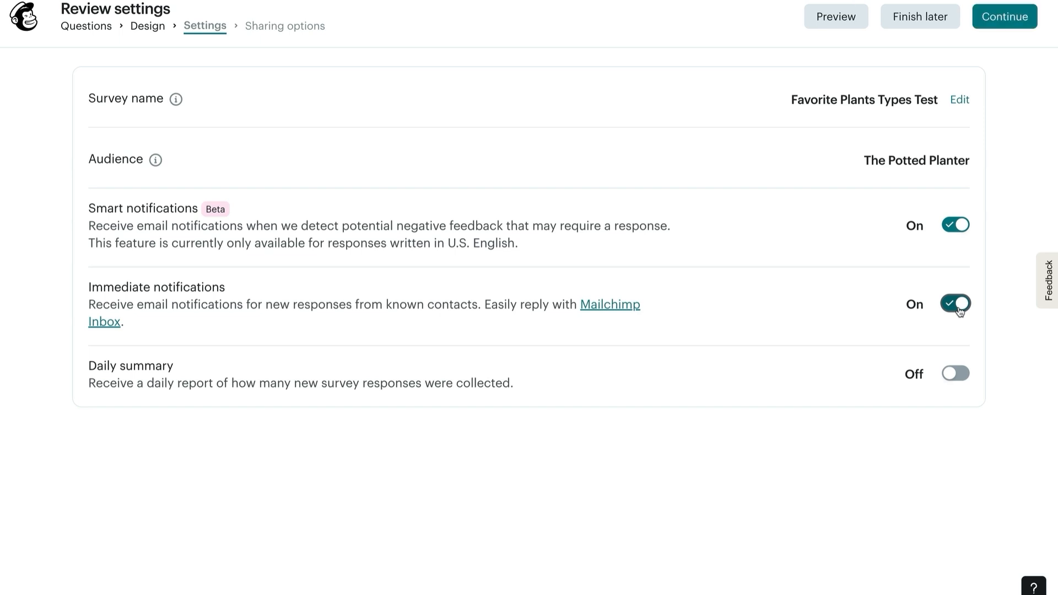
left_click(957, 374)
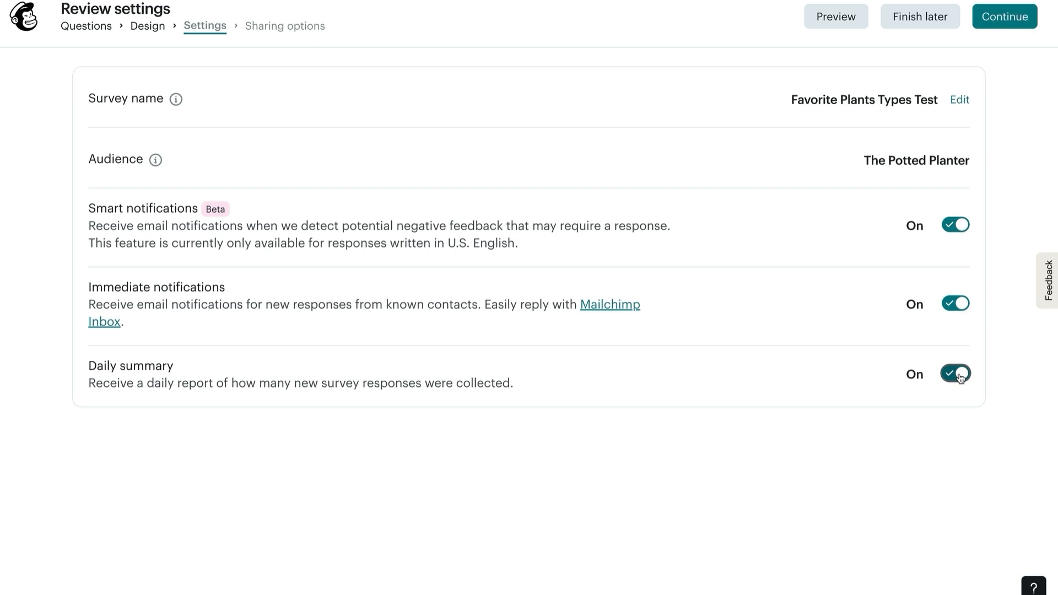
left_click(985, 26)
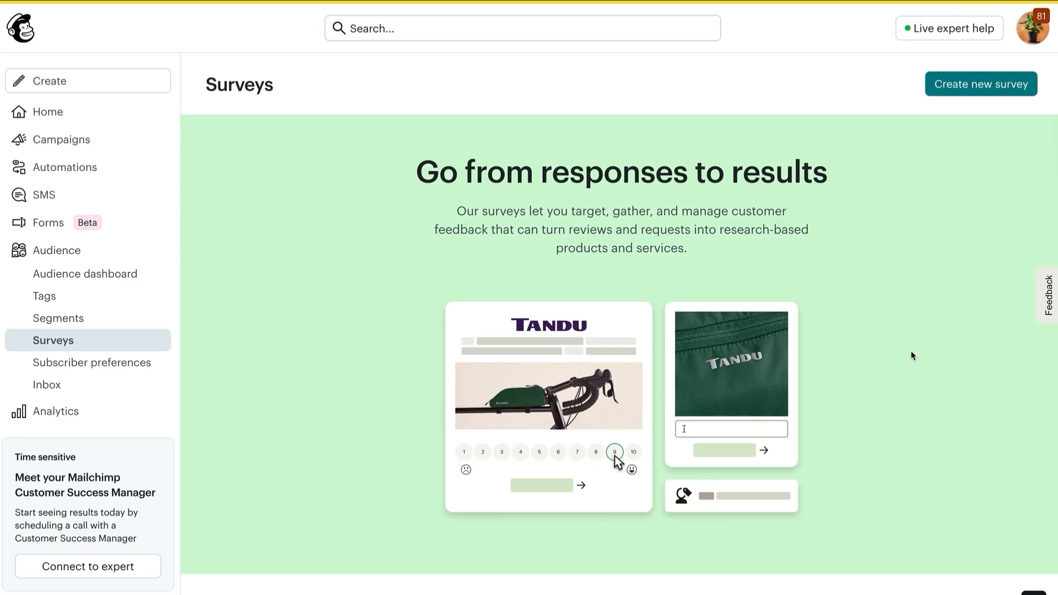
Search the Mailchimp Help Center for "Surveys" and look through the listed tutorials
scroll(913, 356, "down", 8)
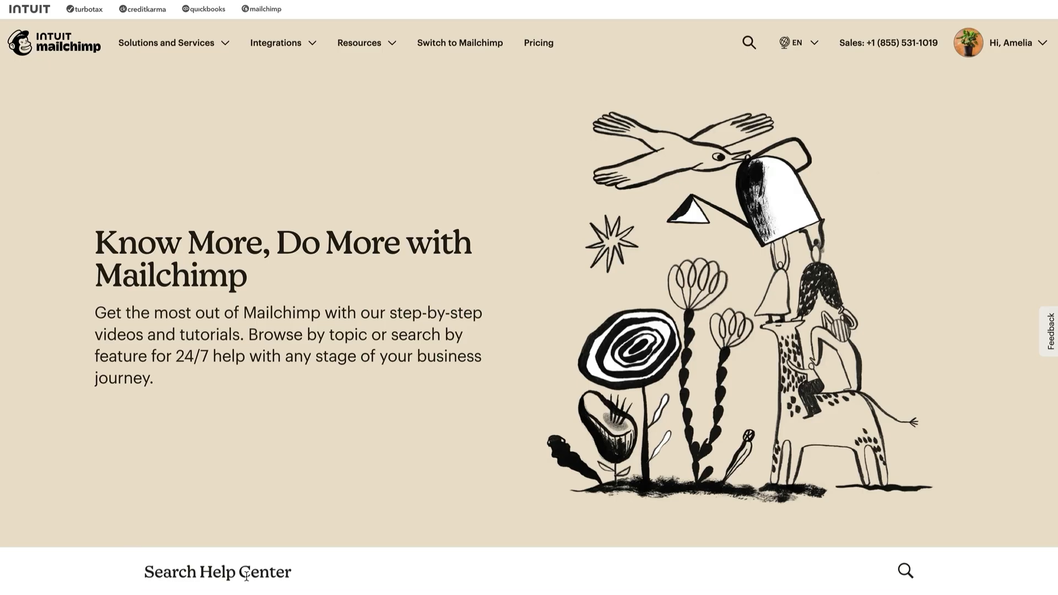
left_click(247, 576)
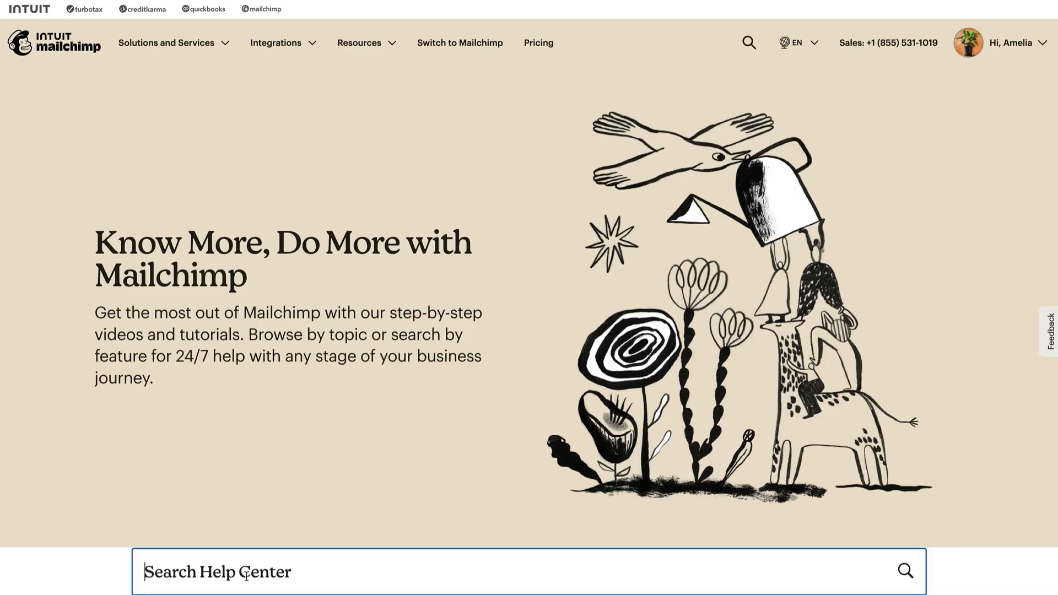
type("Surveys")
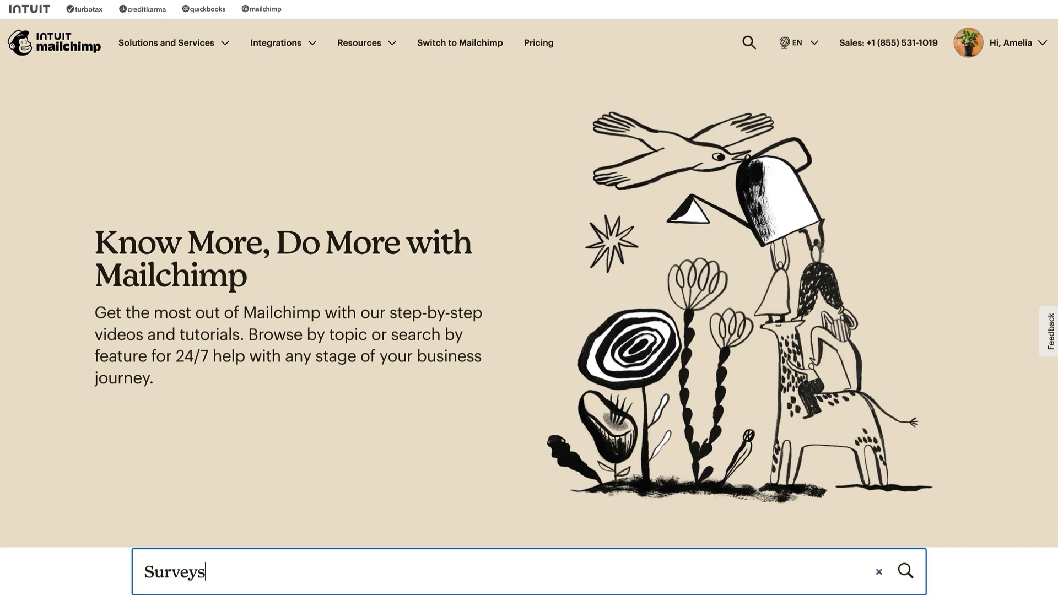
key("Return")
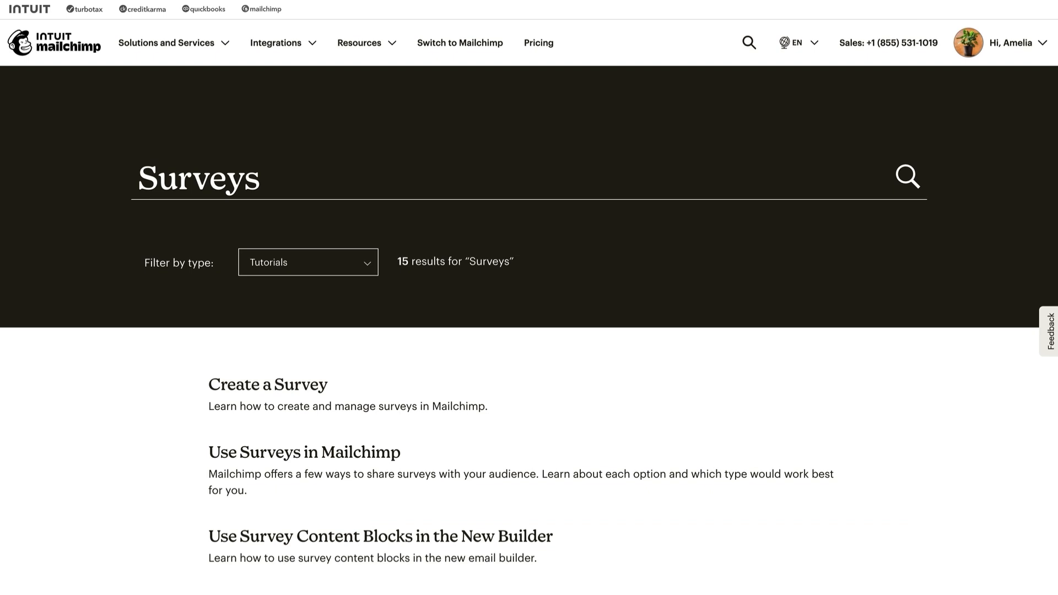
scroll(247, 576, "down", 3)
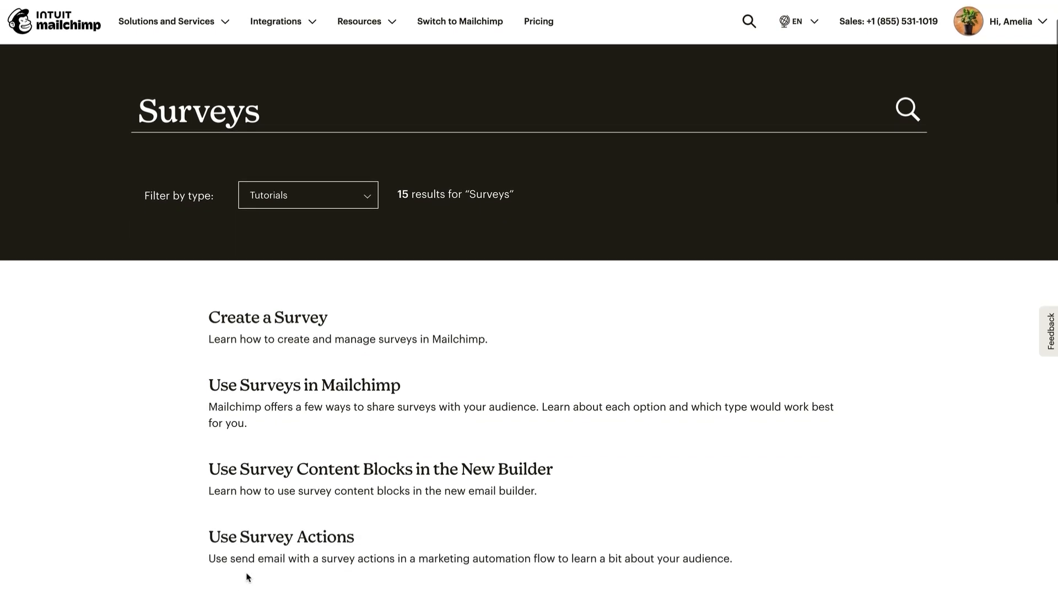
scroll(246, 577, "down", 3)
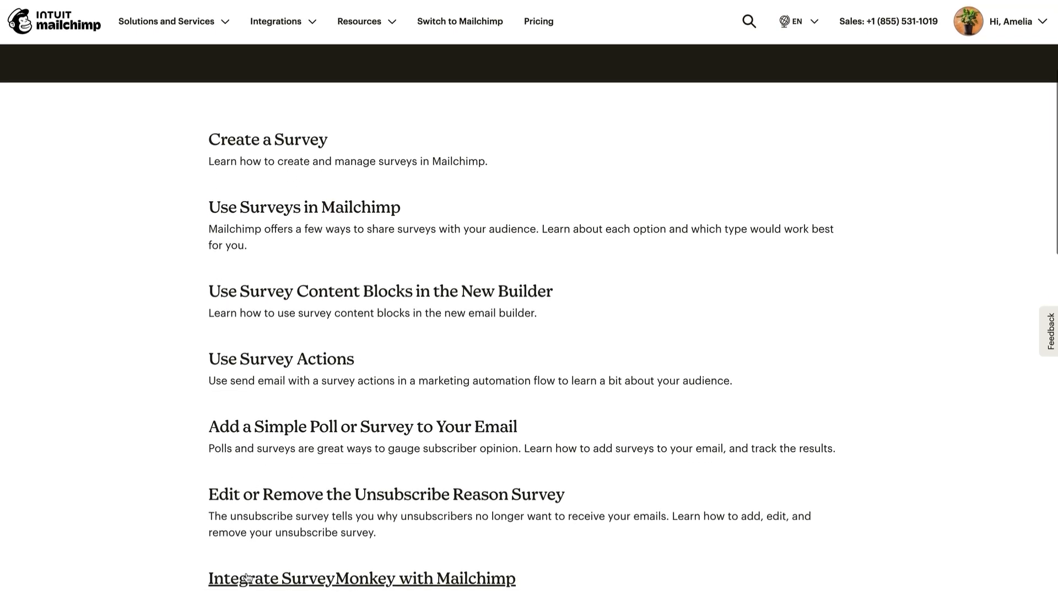